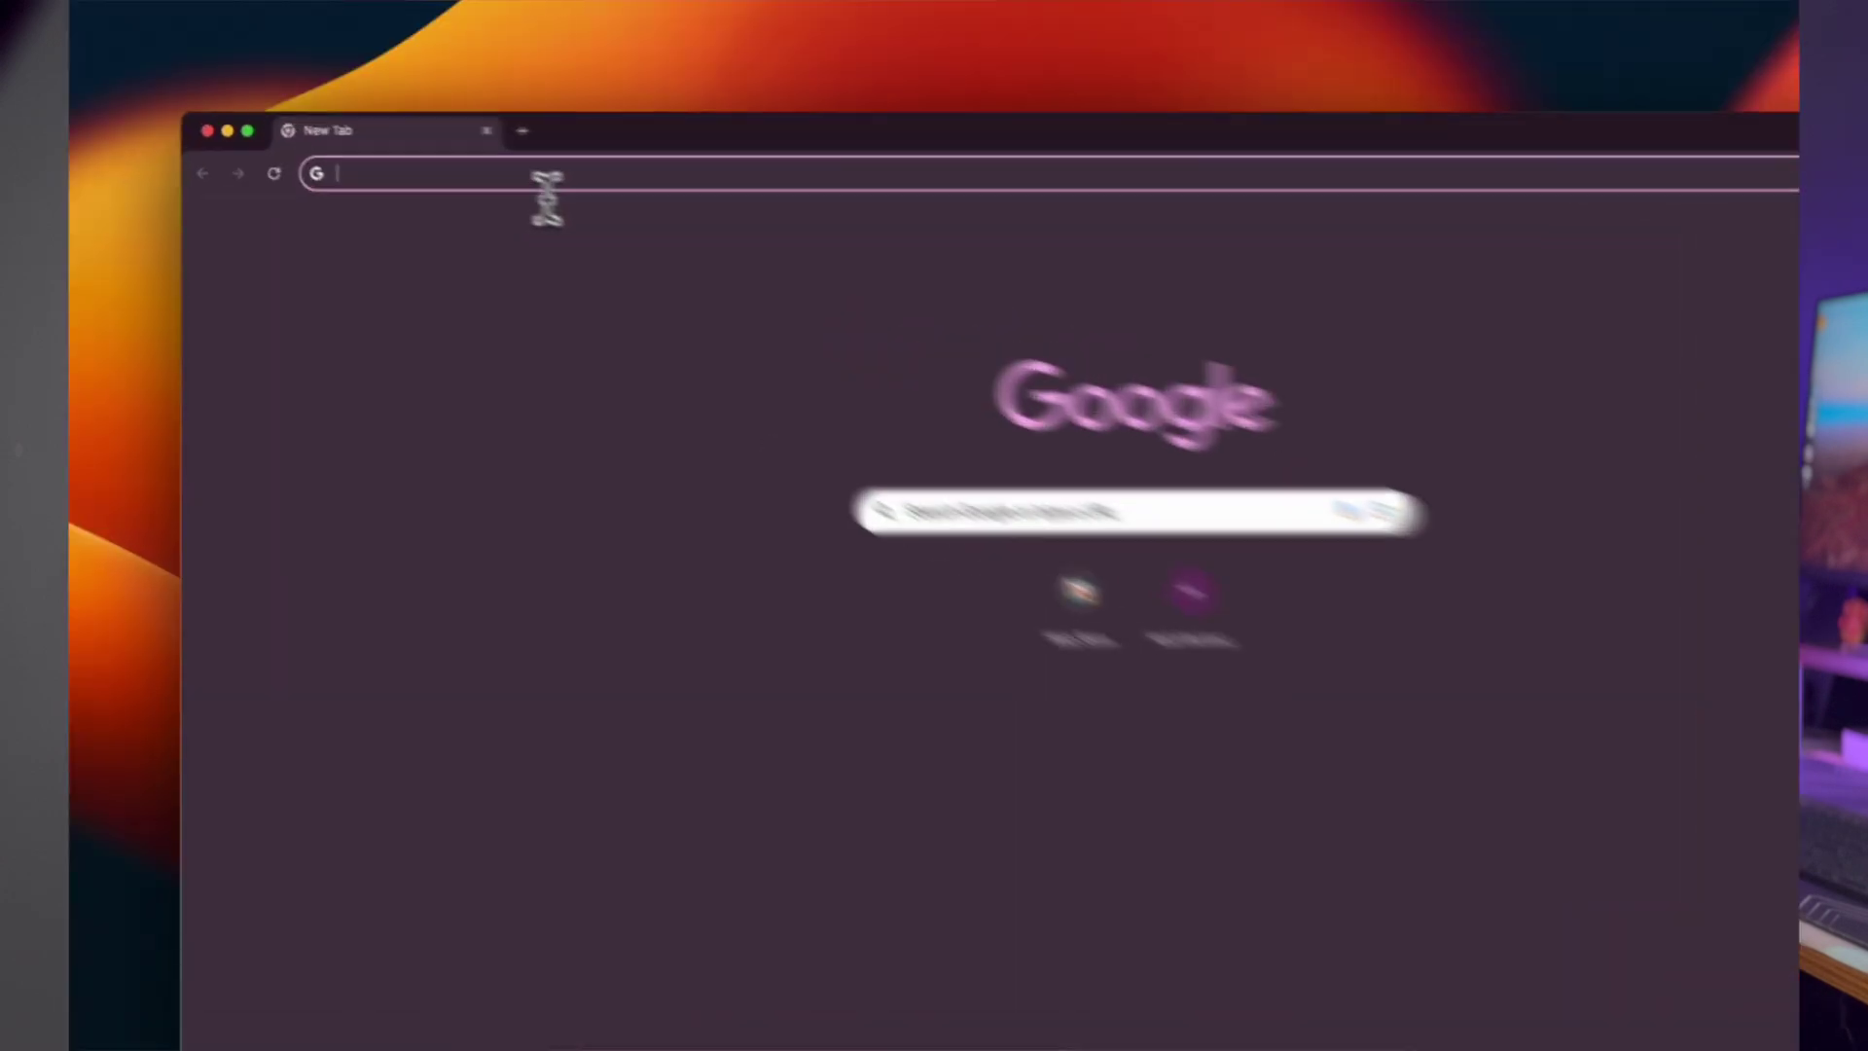
# Go to localsend.org in Chrome's address bar
pyautogui.write('locals')
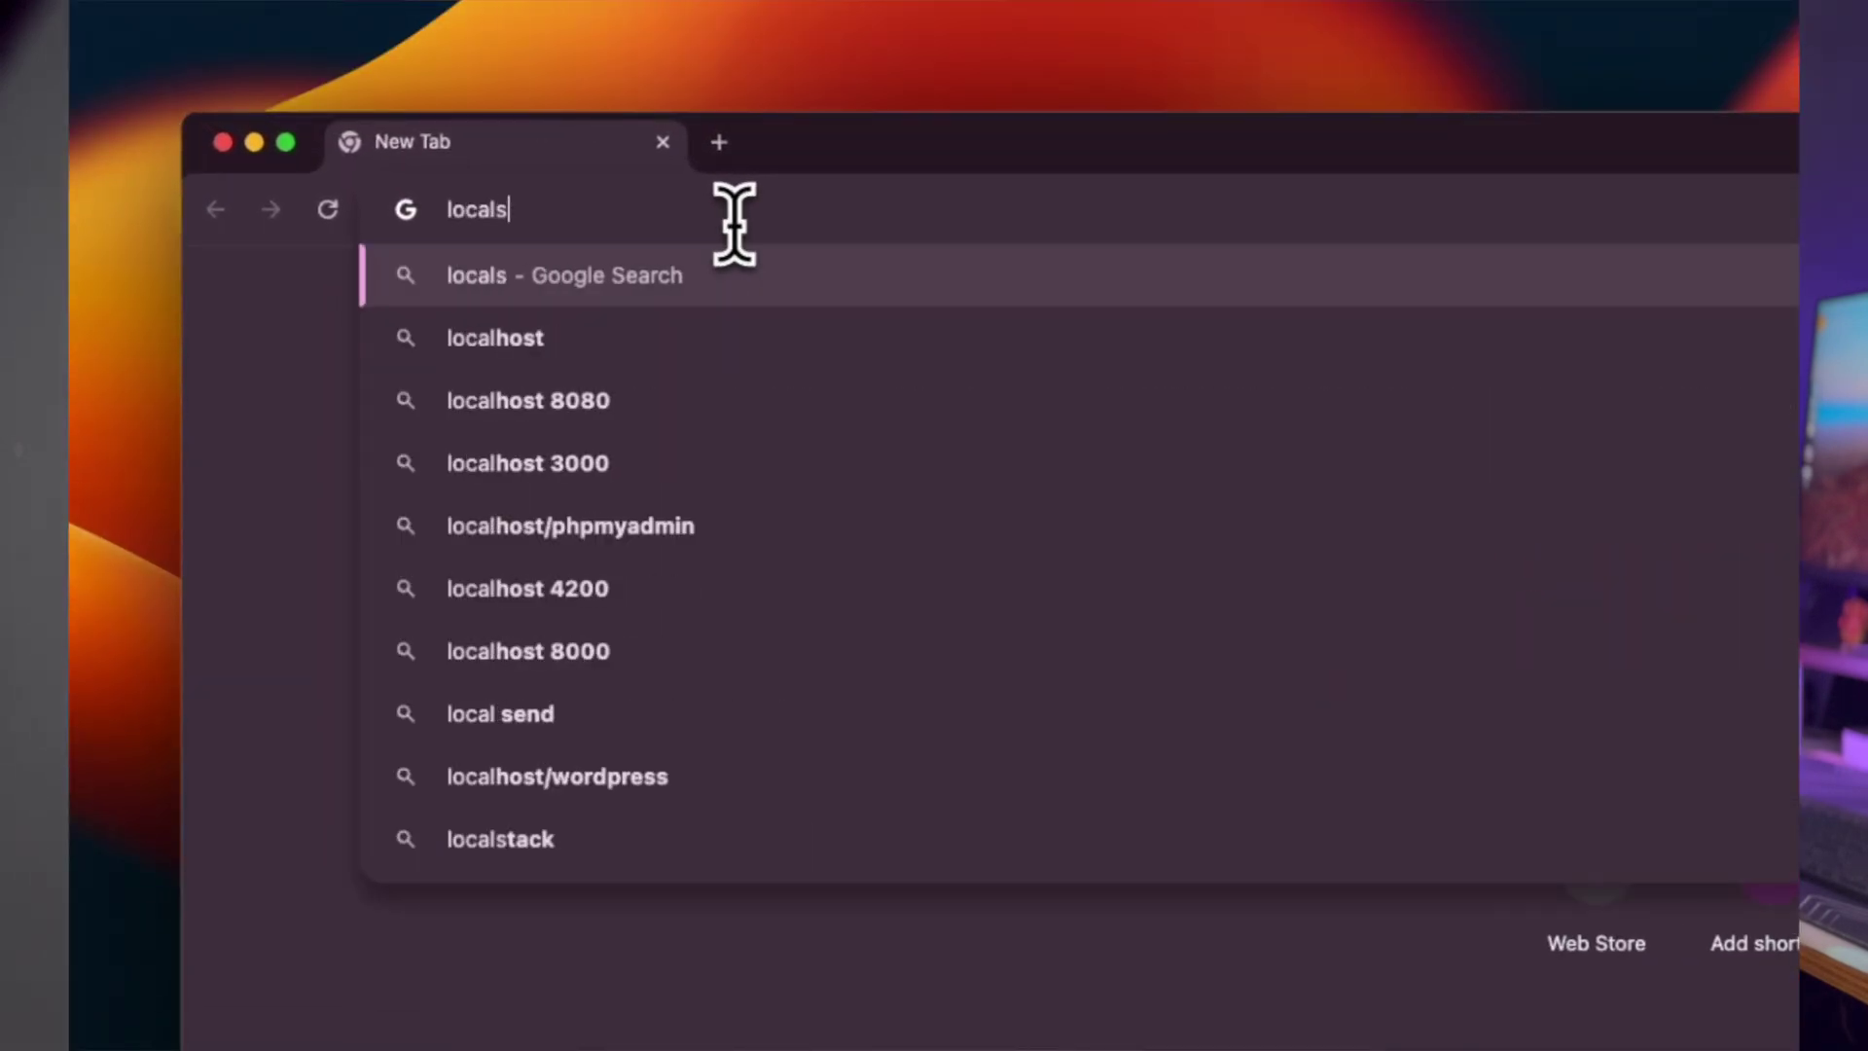
pyautogui.write('end.or')
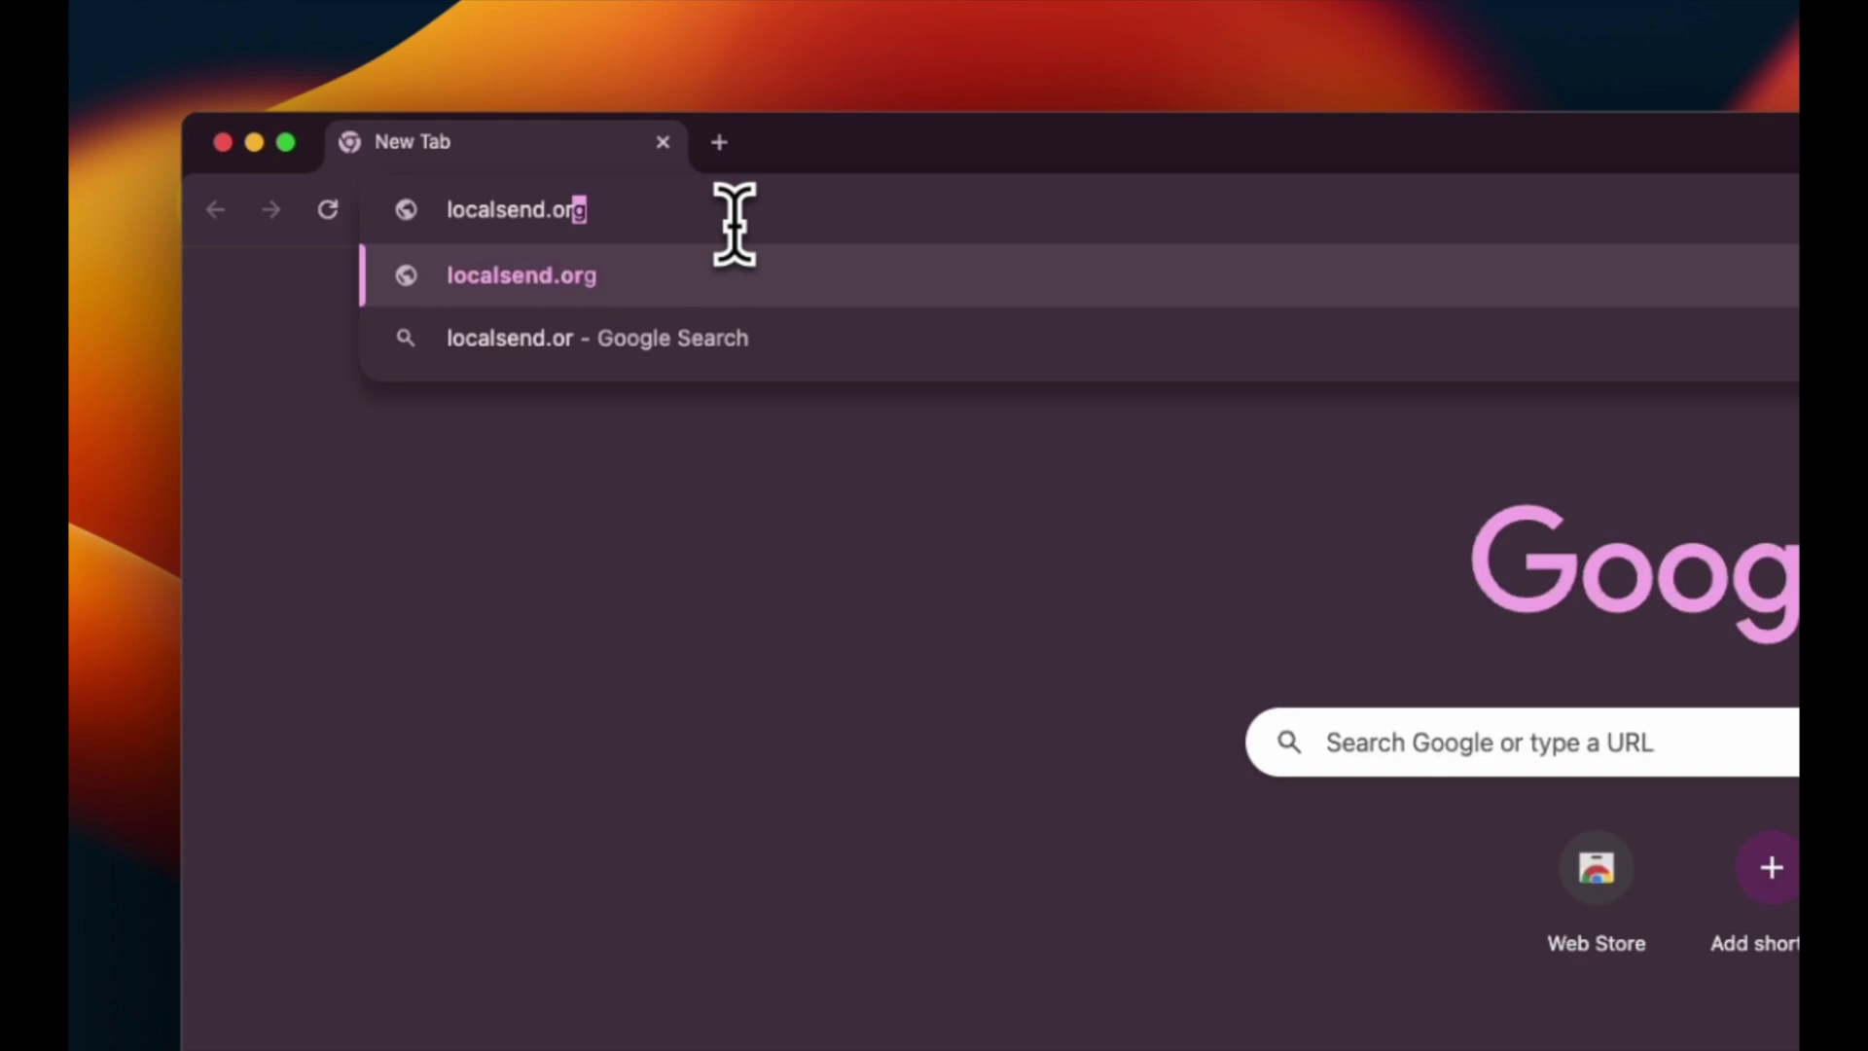
pyautogui.write('g')
pyautogui.press('Return')
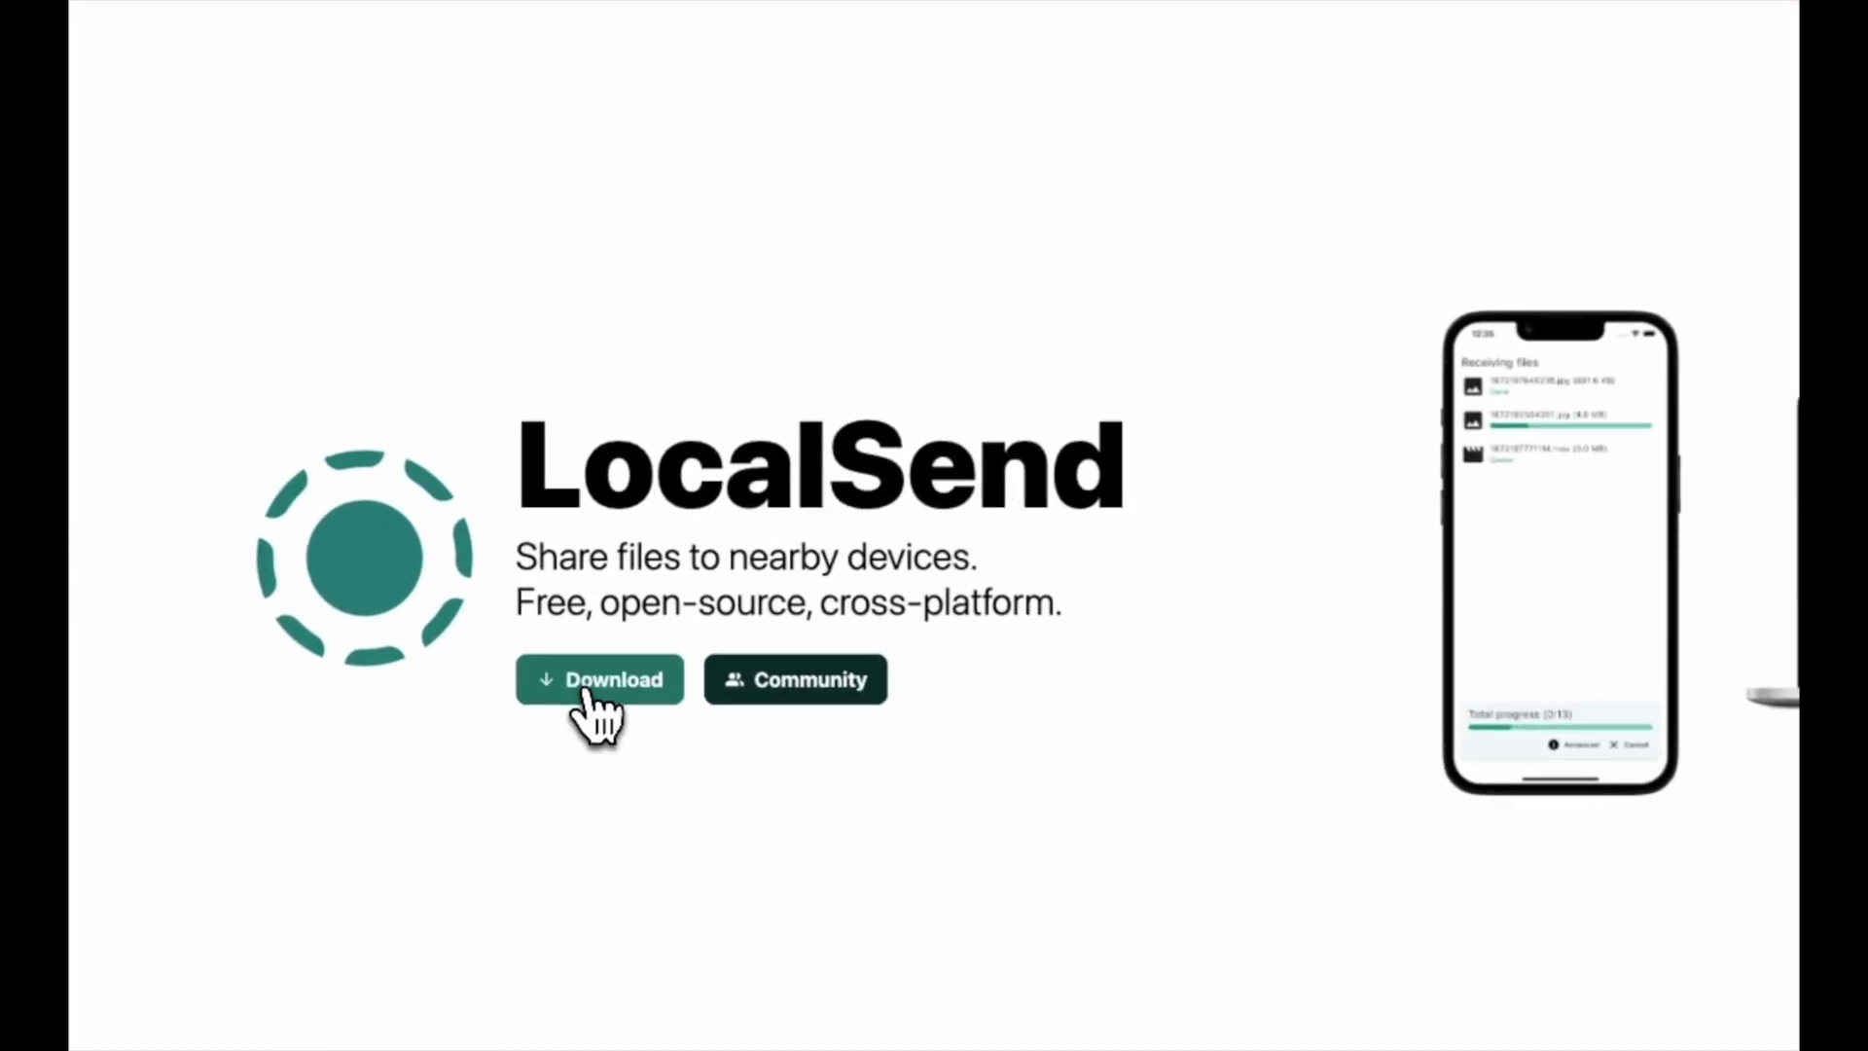
# On the Downloads page, compare the Windows, Linux, Android and iOS tabs, then settle on macOS
pyautogui.click(591, 686)
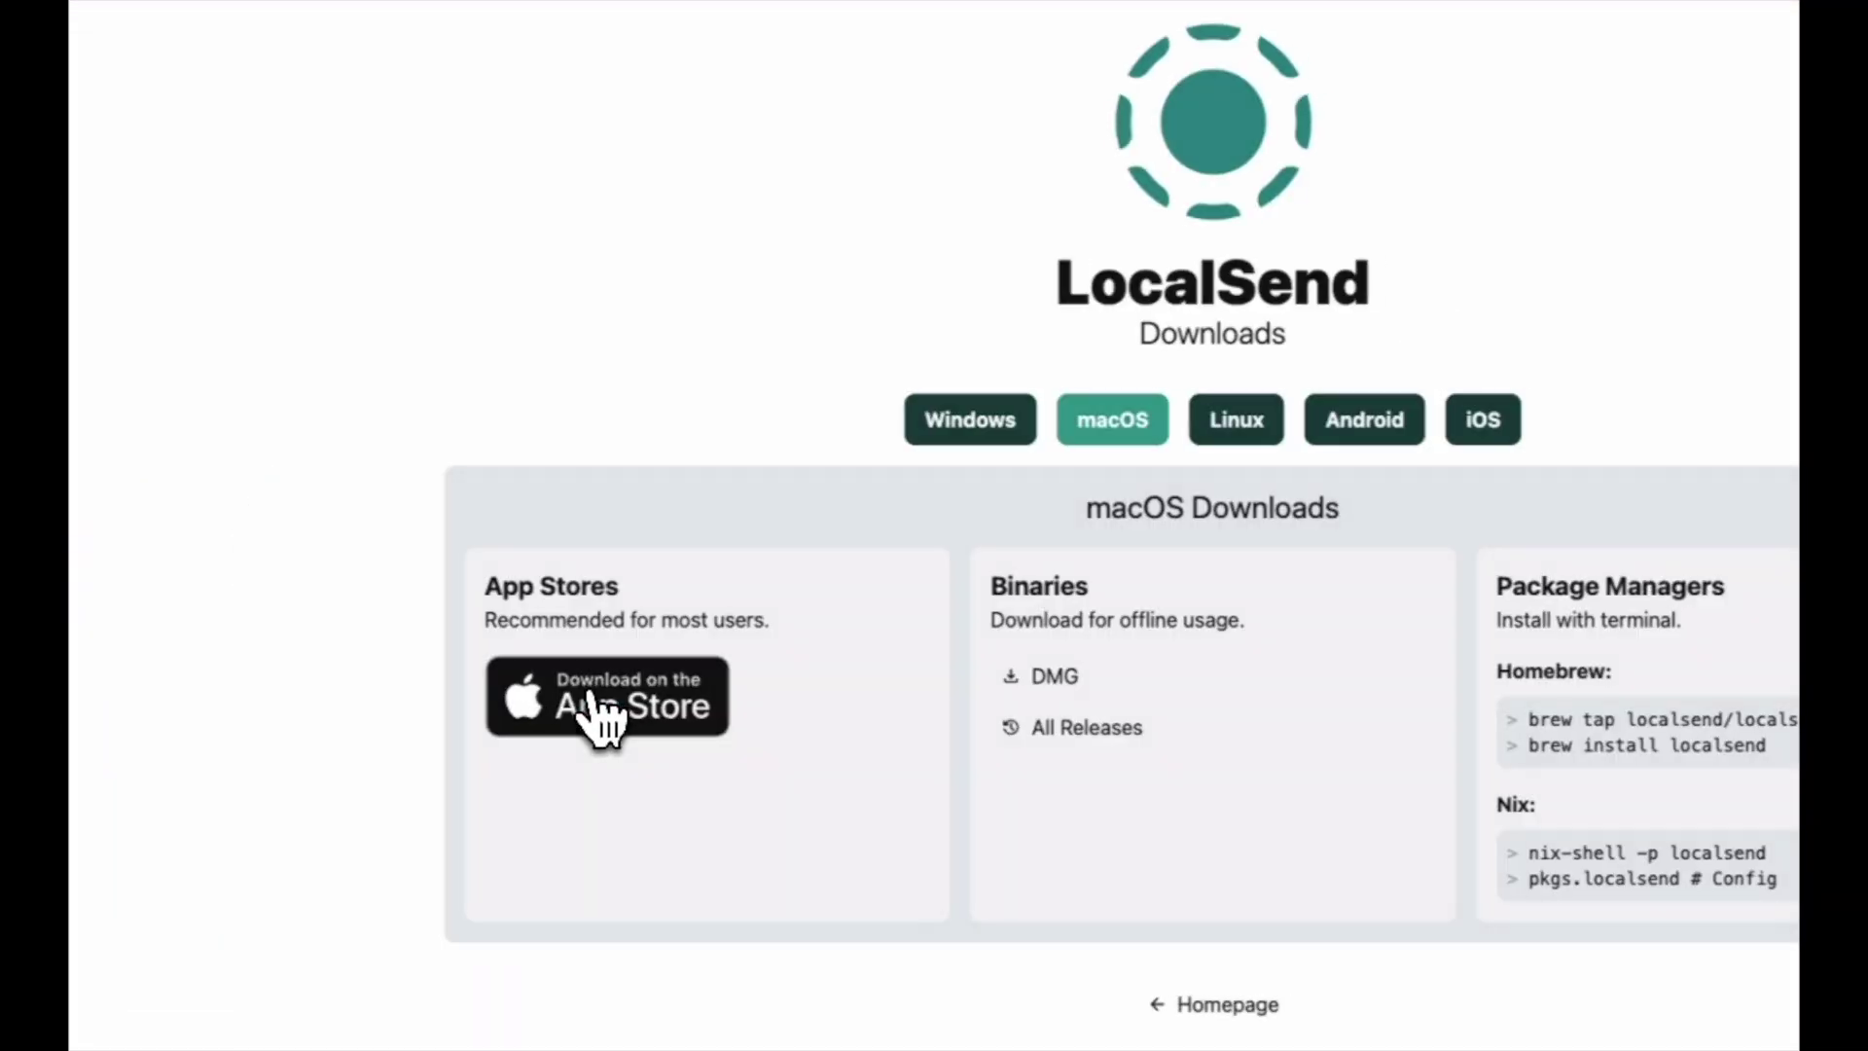
pyautogui.click(785, 482)
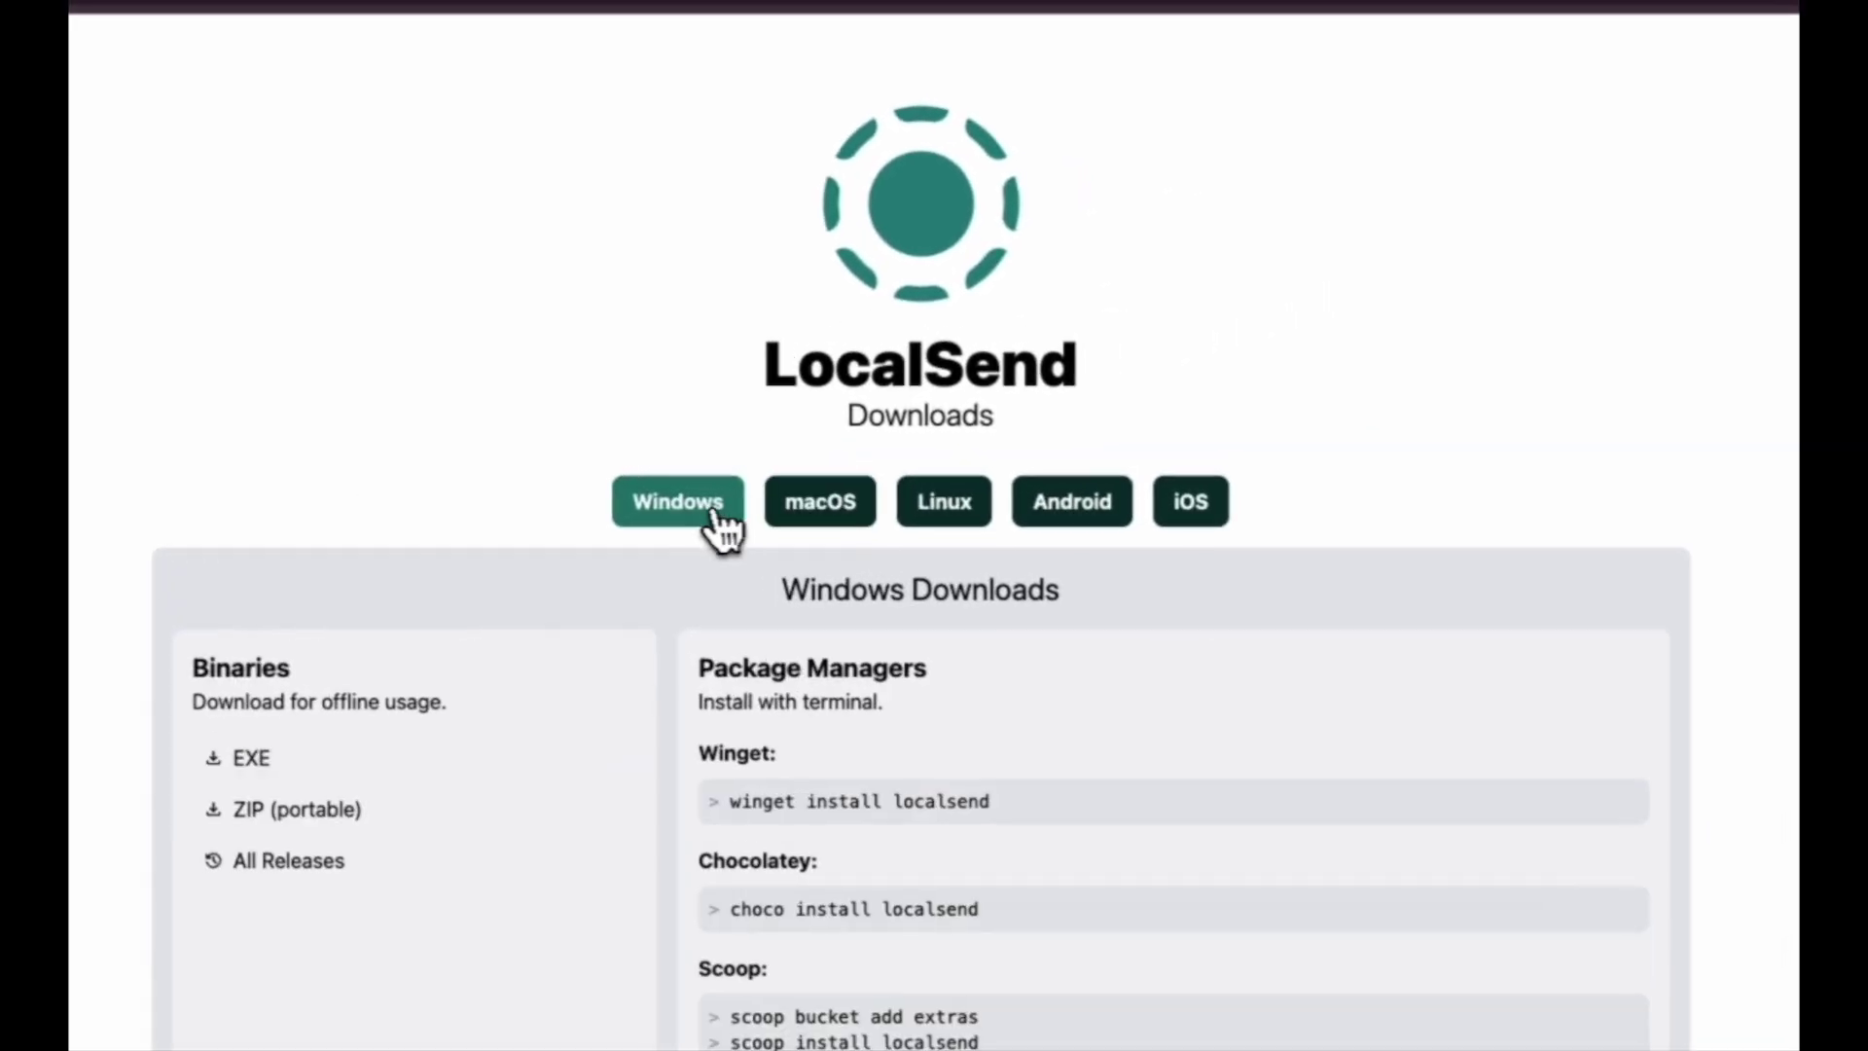
pyautogui.click(871, 486)
pyautogui.click(929, 511)
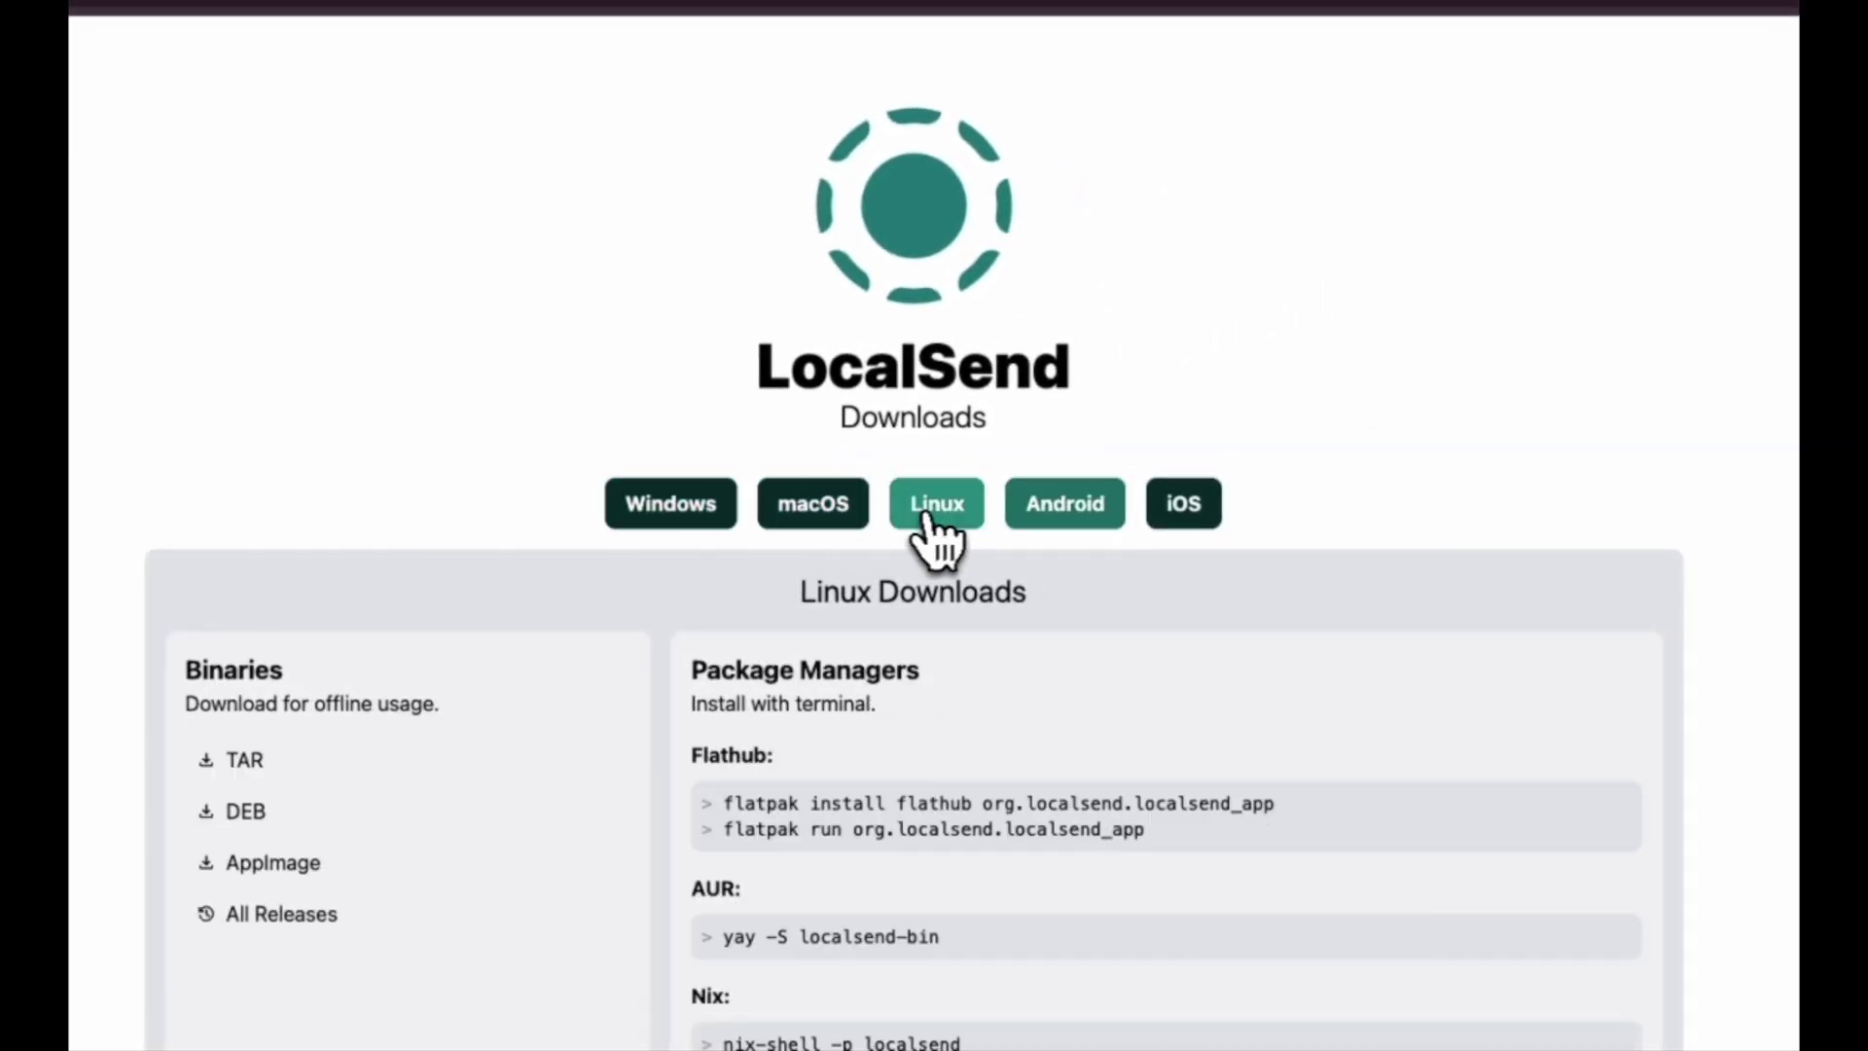
pyautogui.click(1074, 511)
pyautogui.click(1177, 510)
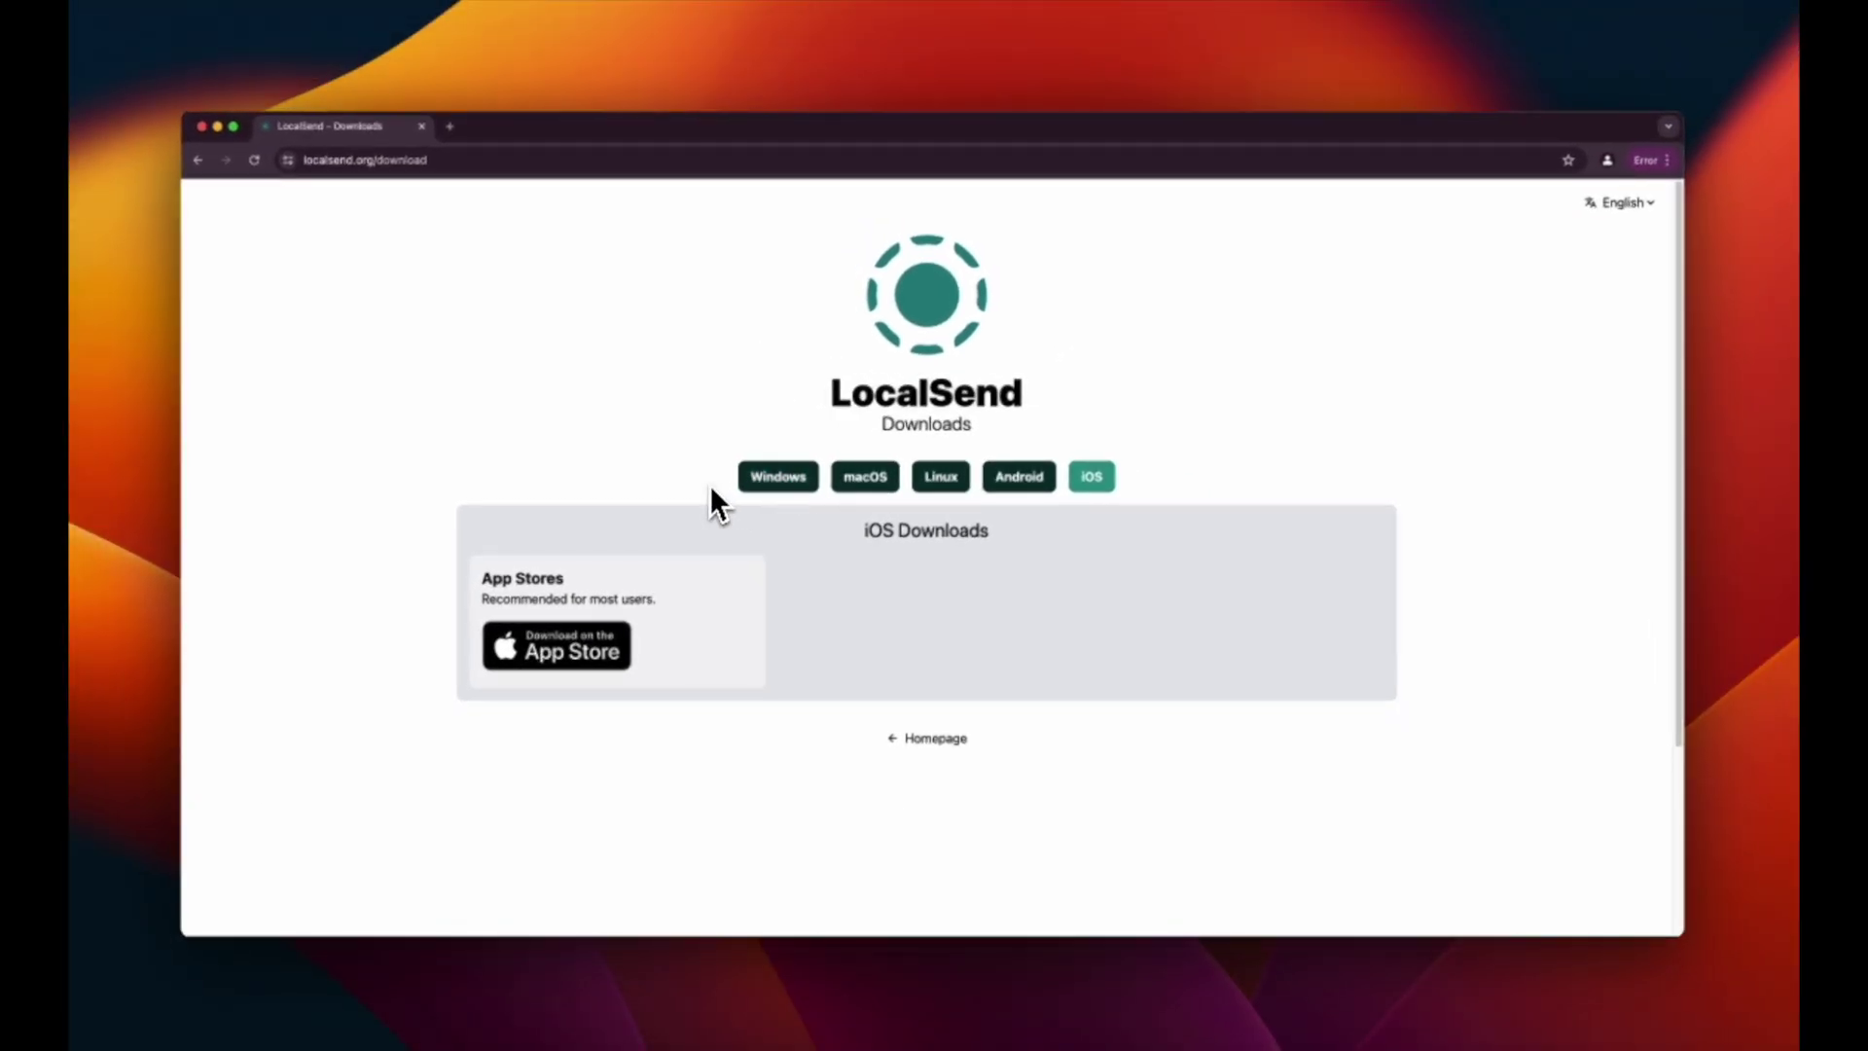
pyautogui.click(864, 479)
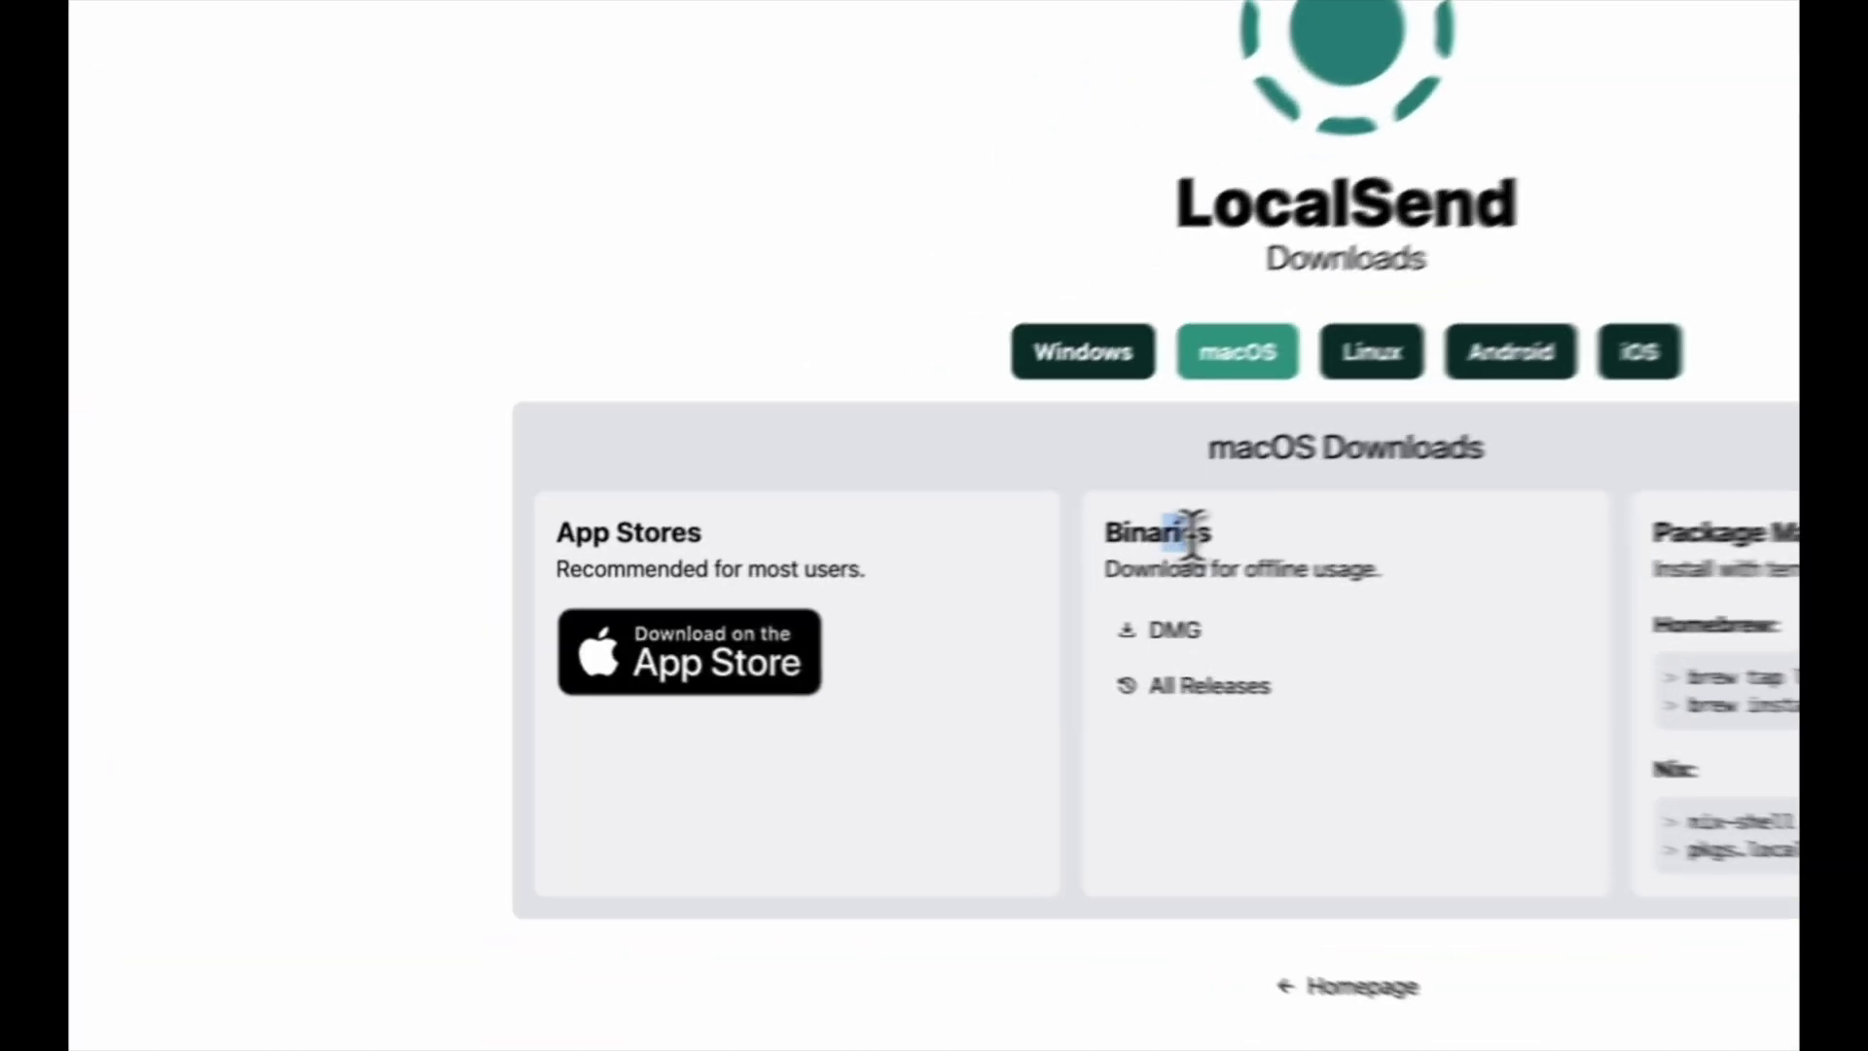
pyautogui.moveTo(841, 580); pyautogui.dragTo(454, 562)
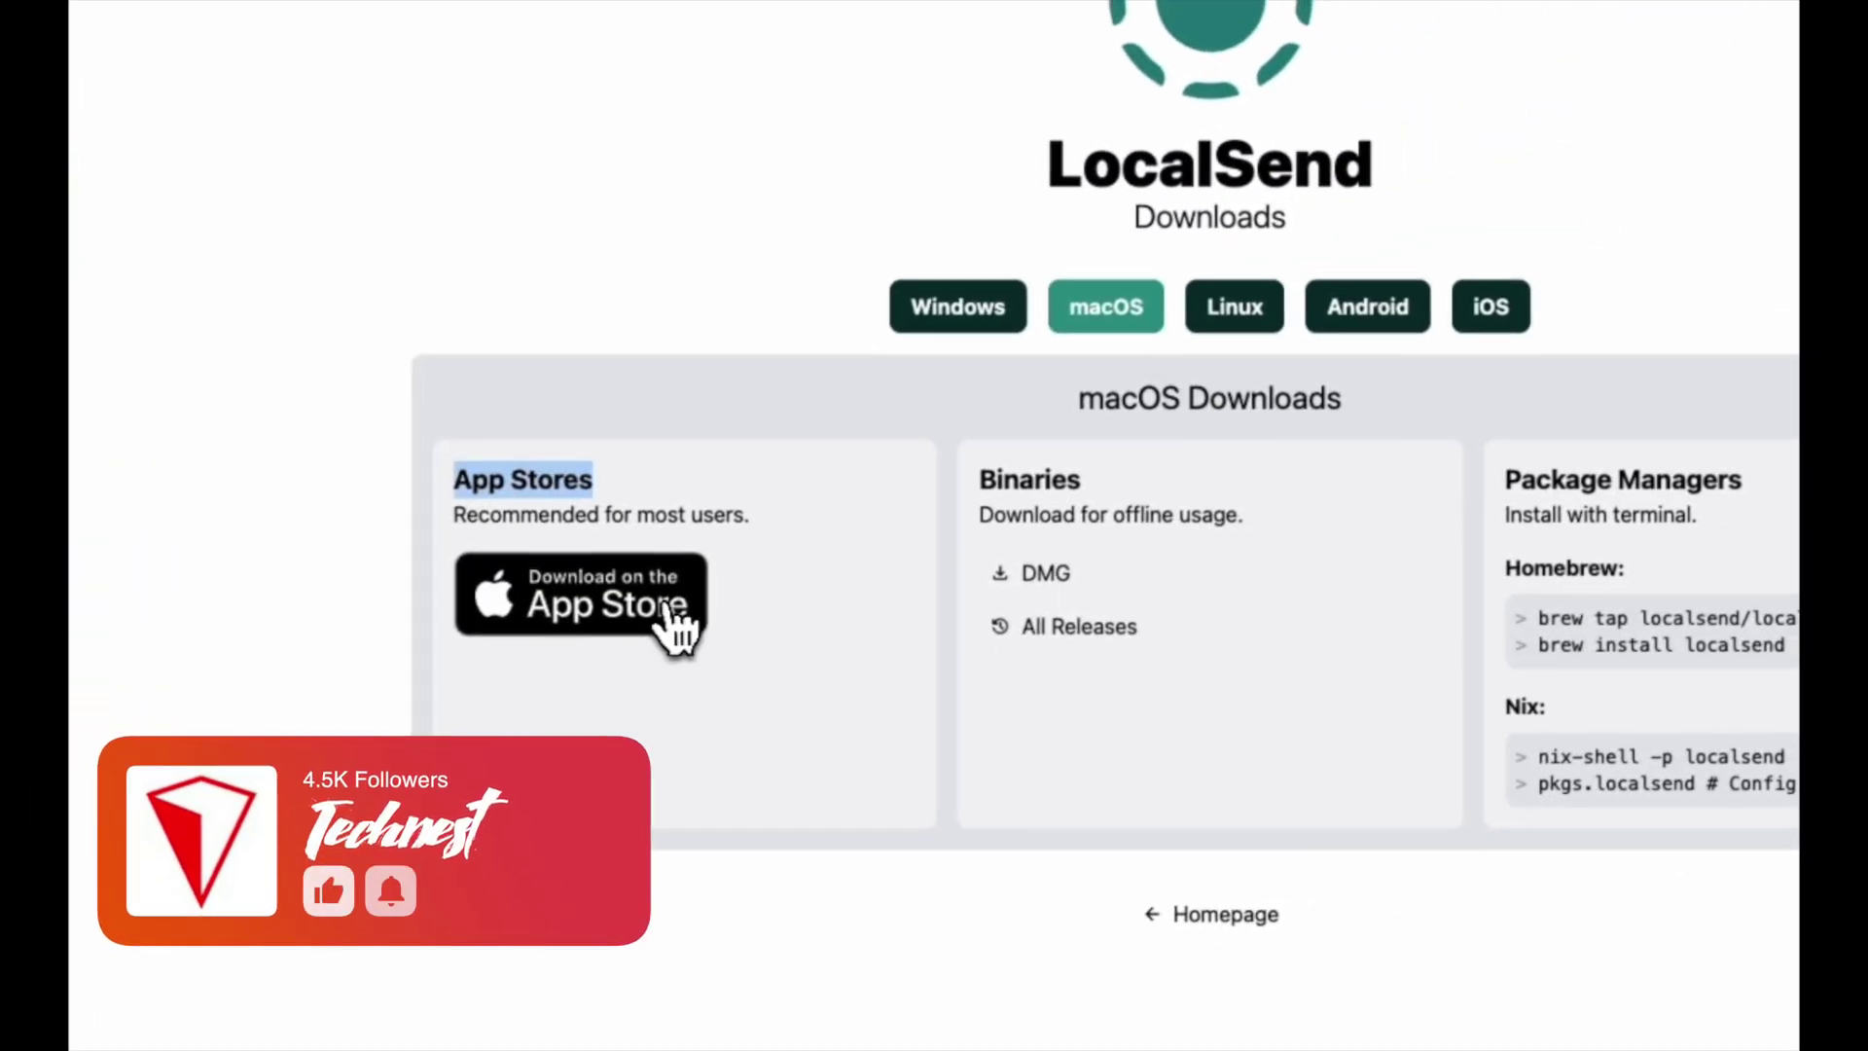
# Open LocalSend's listing in the Mac App Store and start downloading it
pyautogui.click(820, 586)
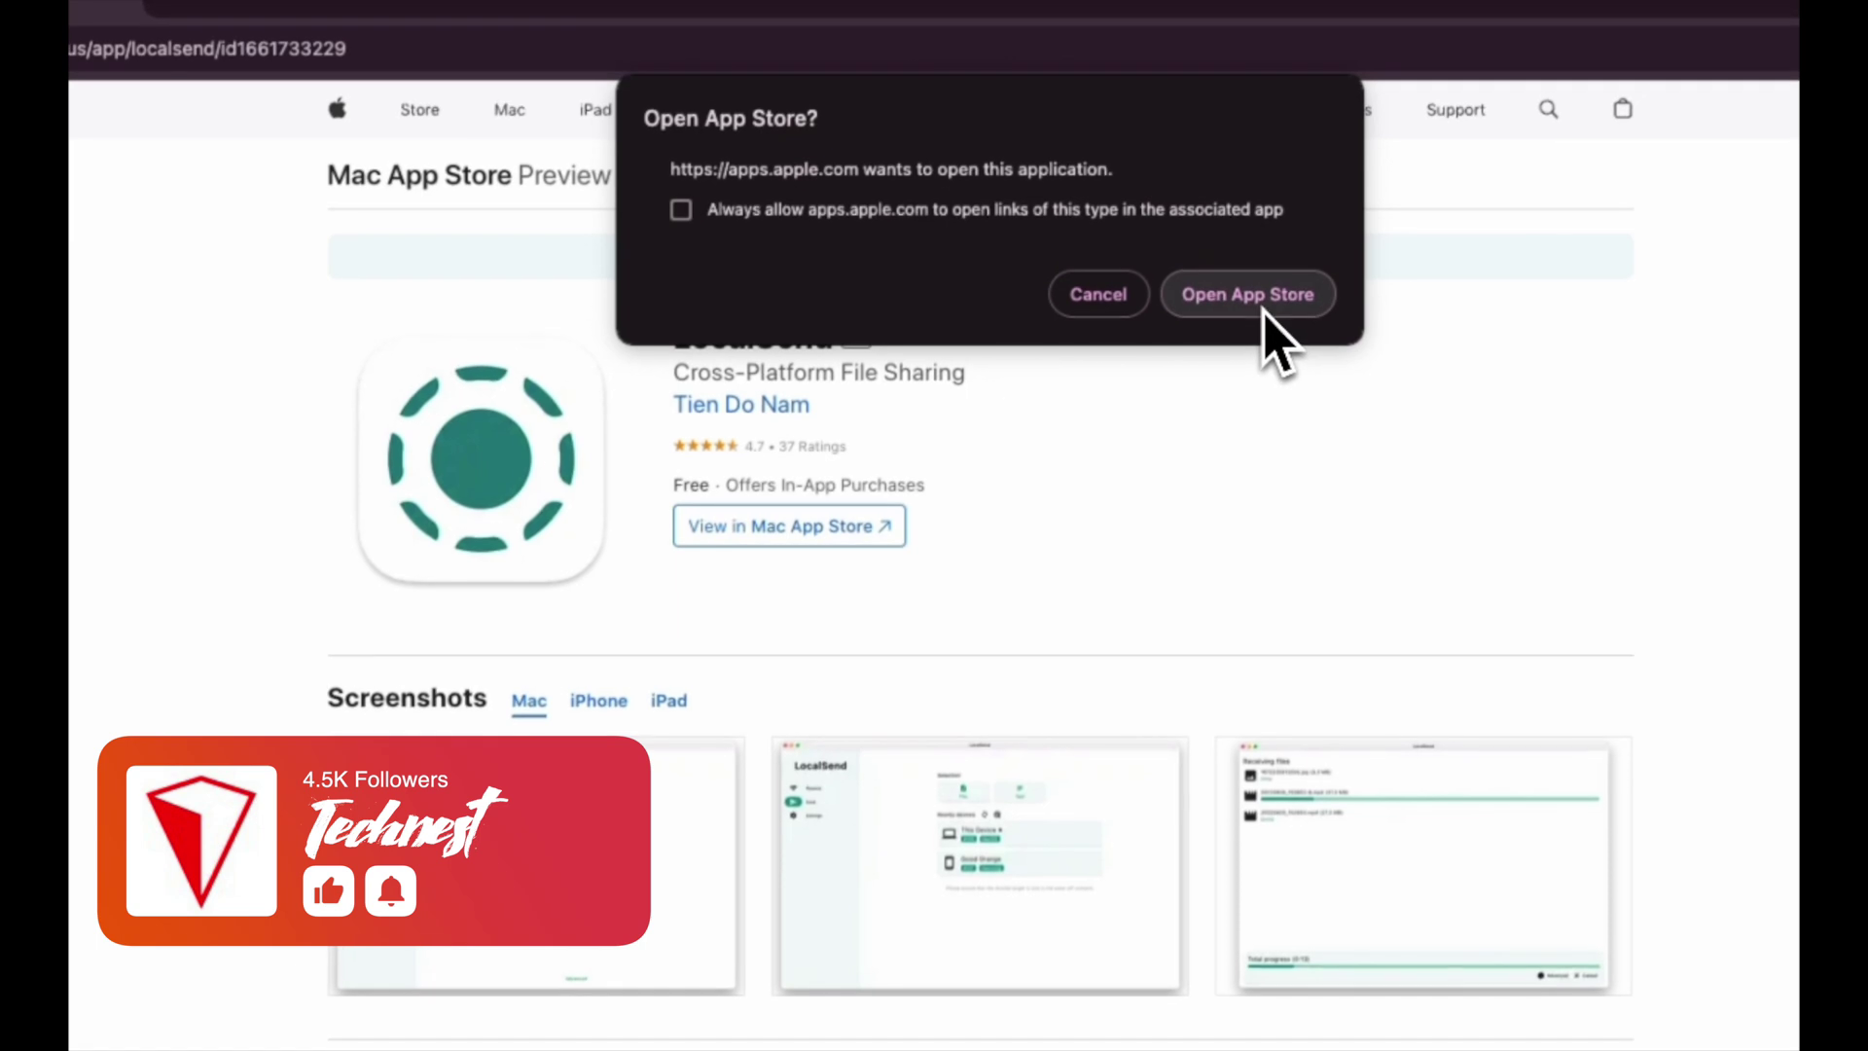
pyautogui.click(1263, 309)
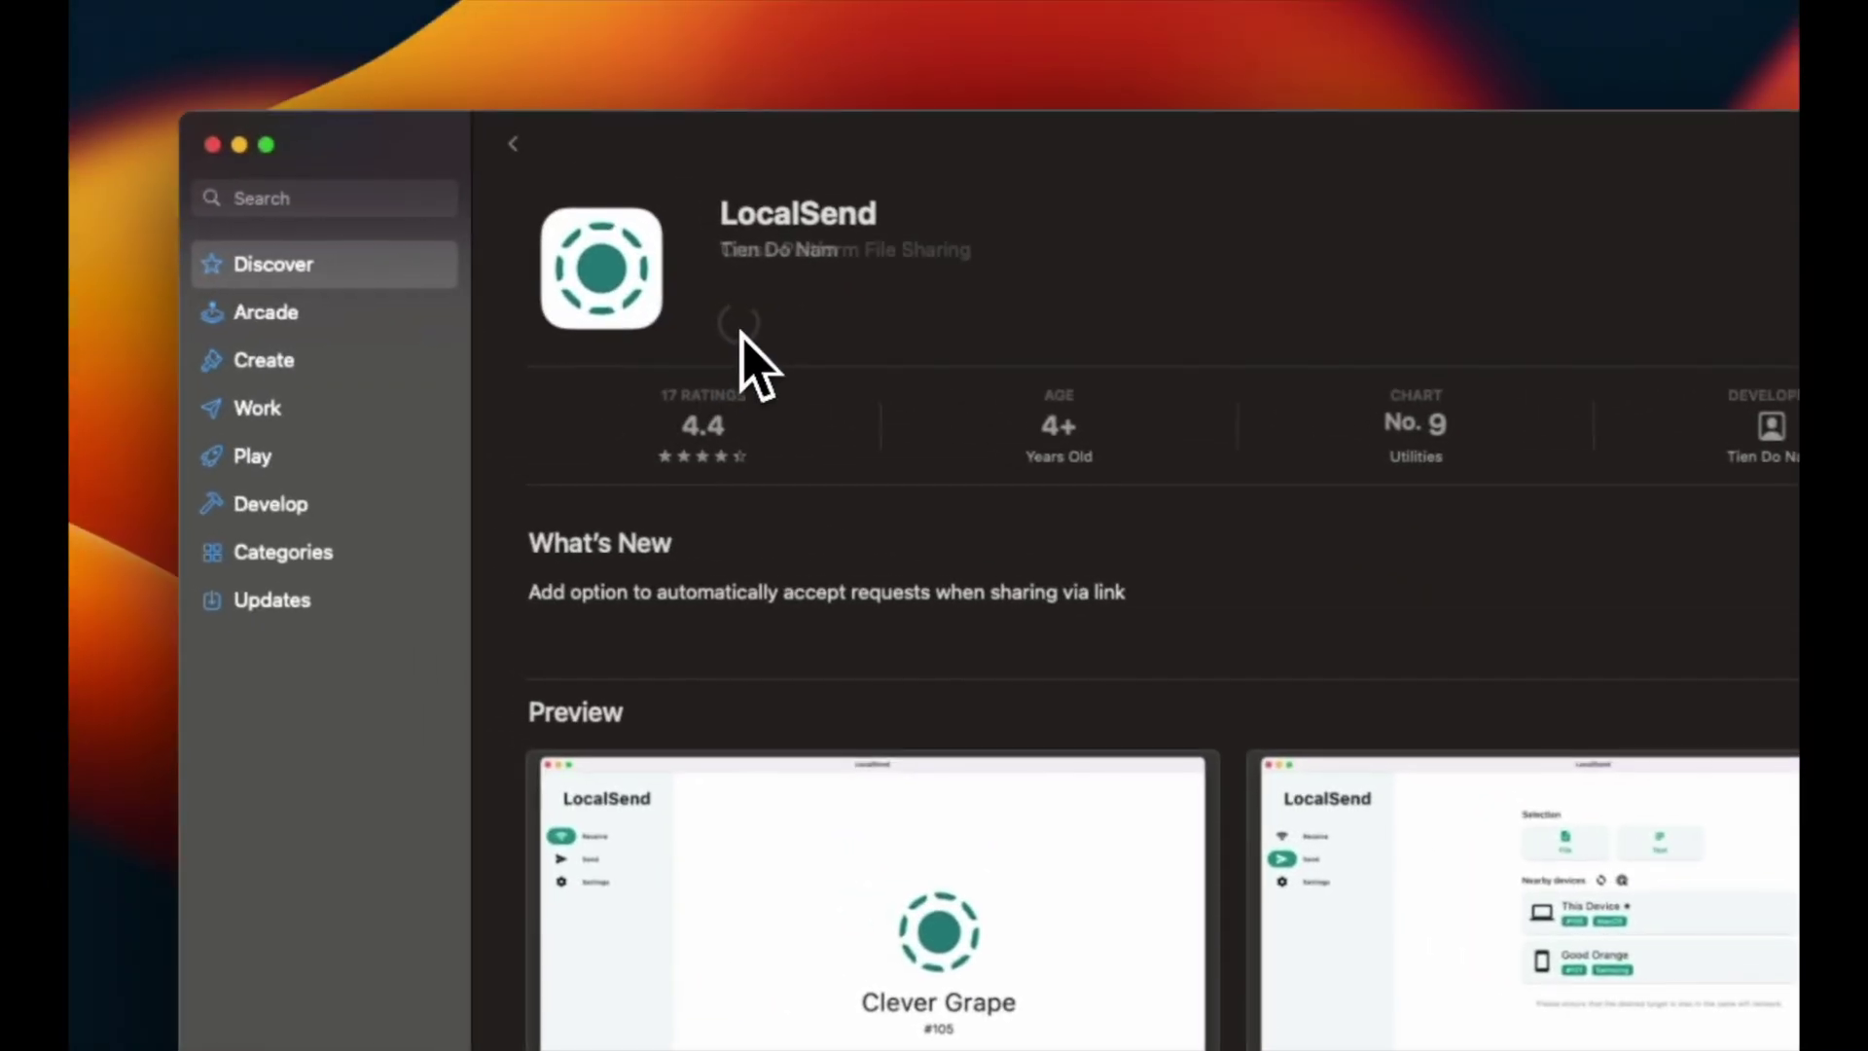
pyautogui.click(611, 282)
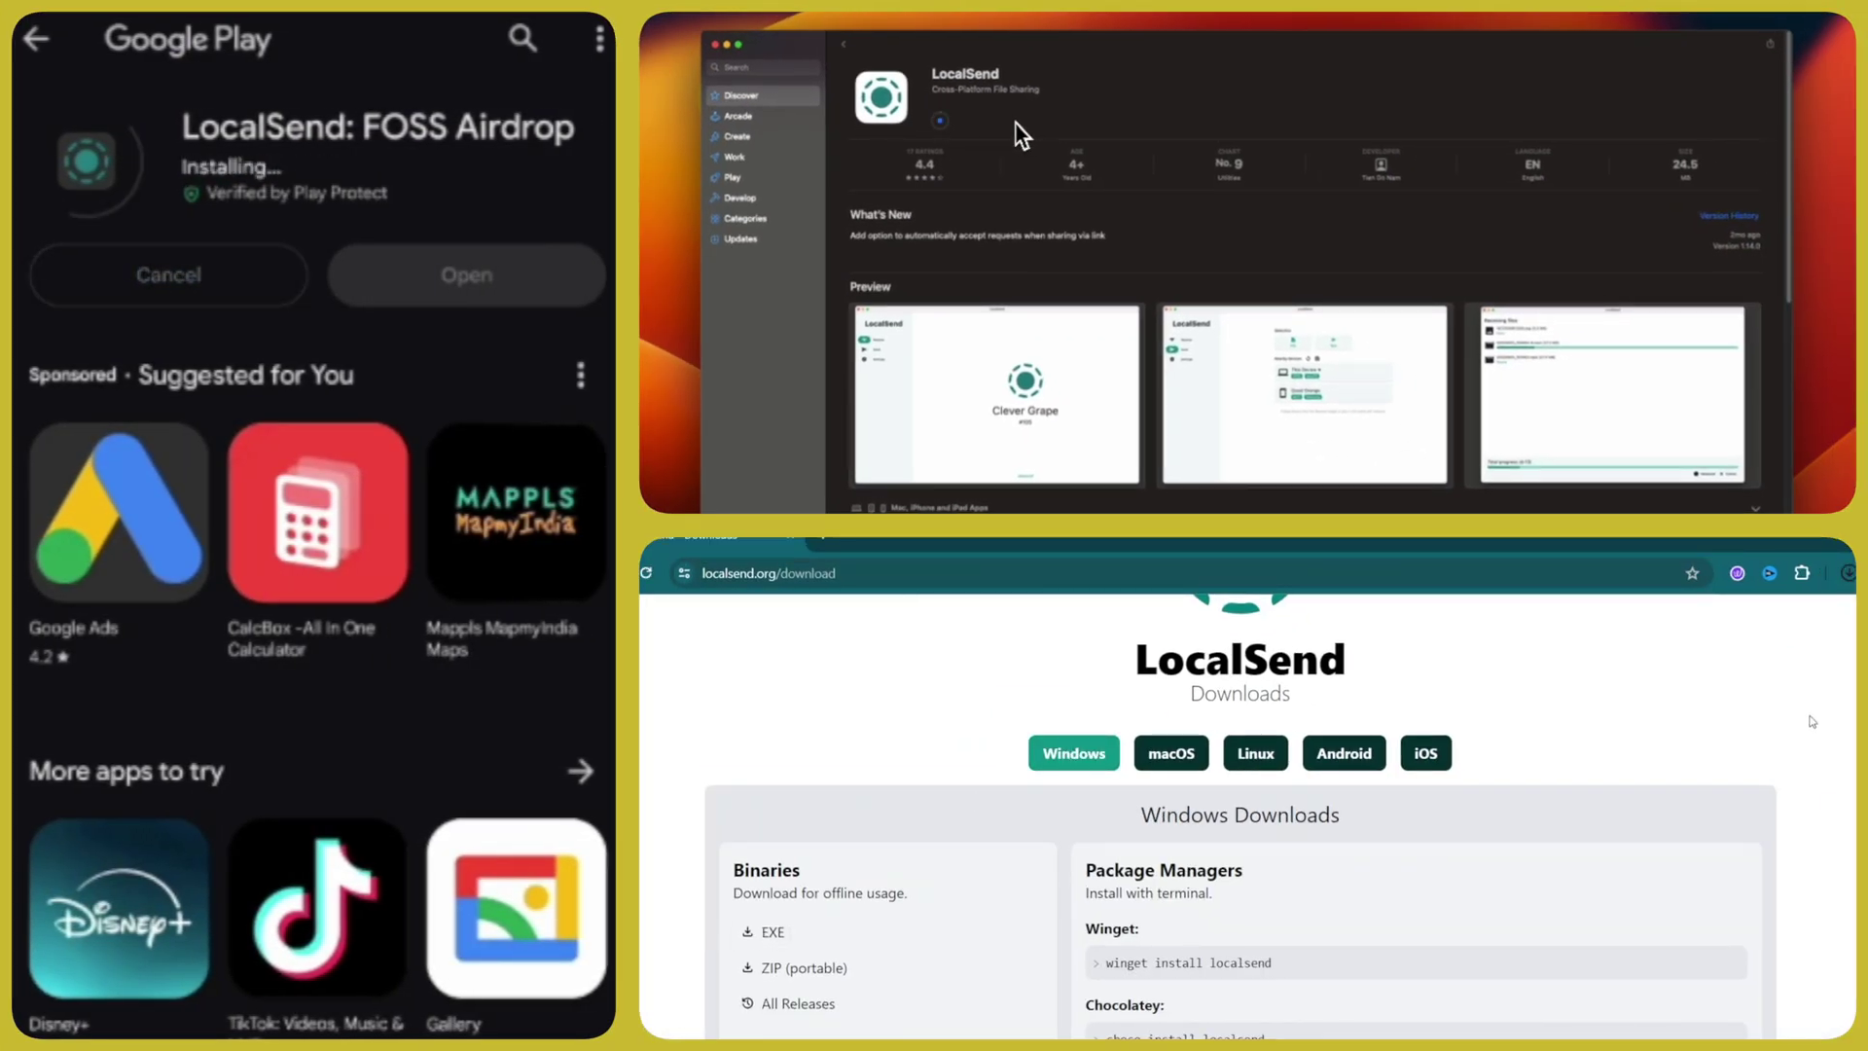
# Install LocalSend for all users on the Windows PC and launch it on both machines
pyautogui.click(1674, 647)
pyautogui.click(1301, 914)
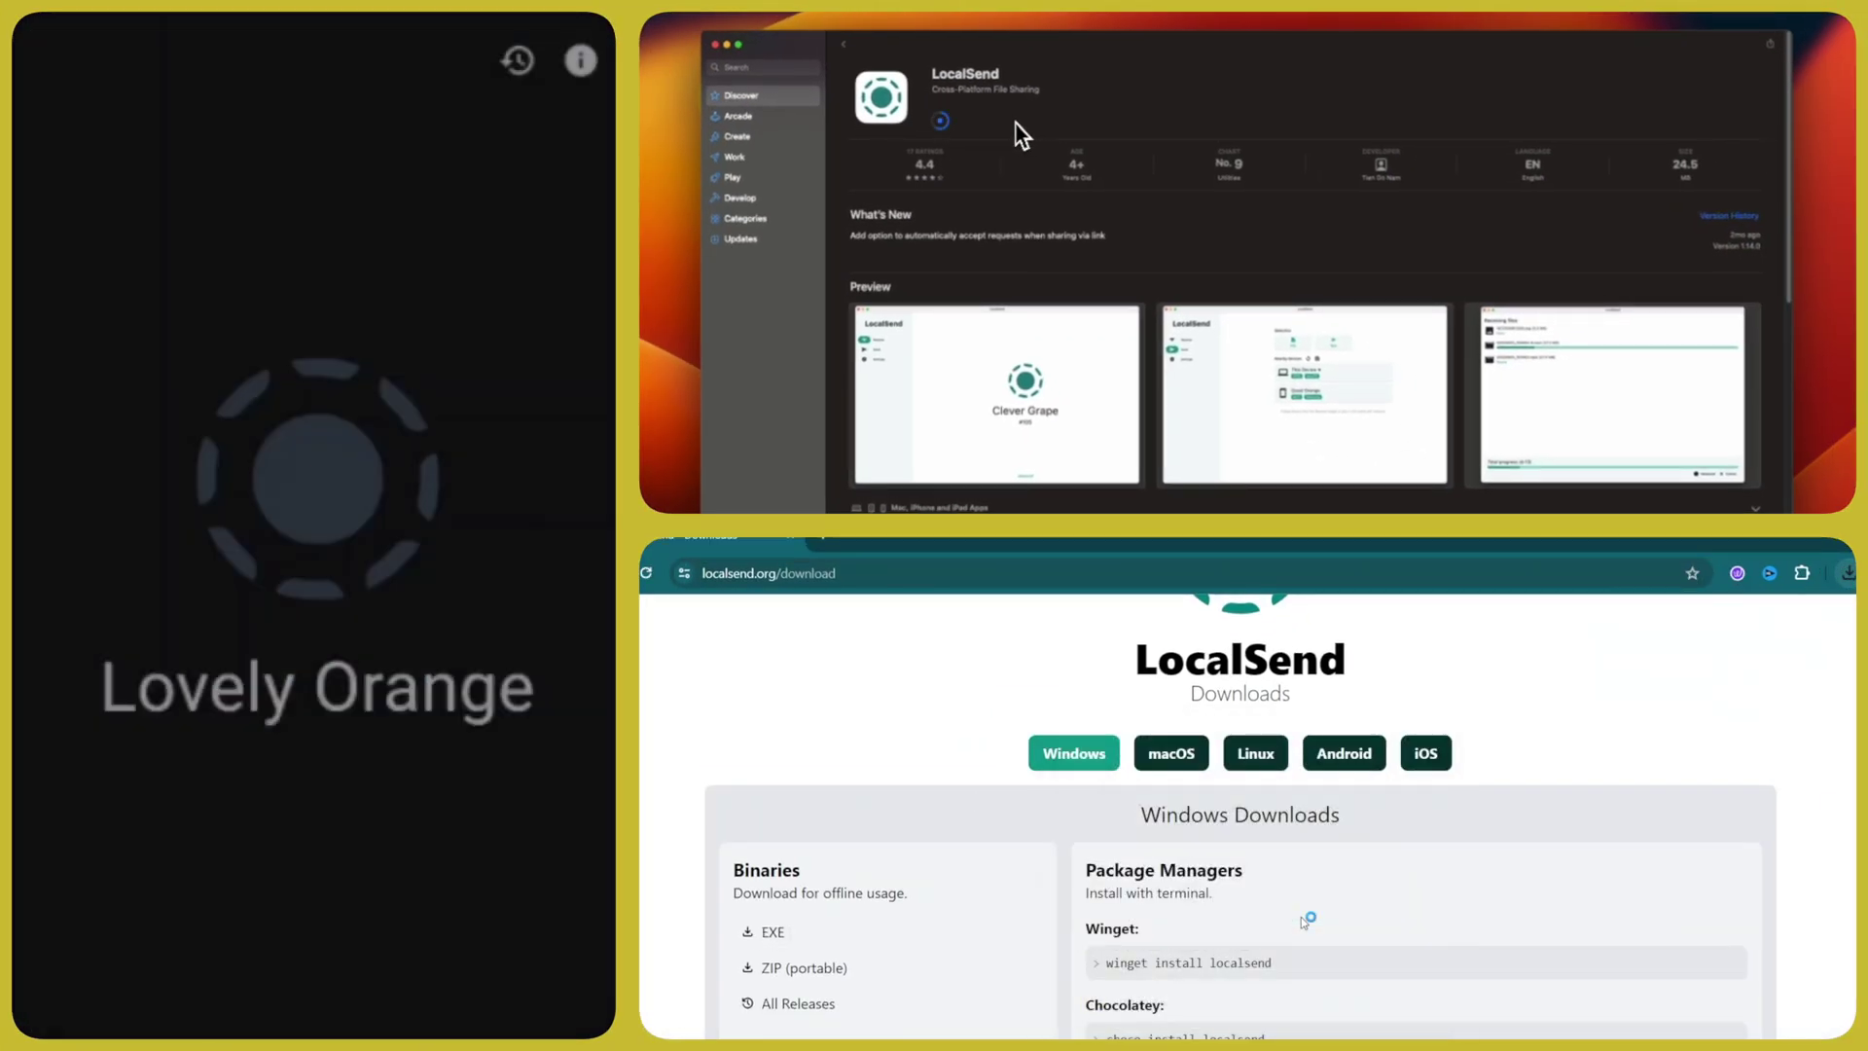
pyautogui.click(1265, 876)
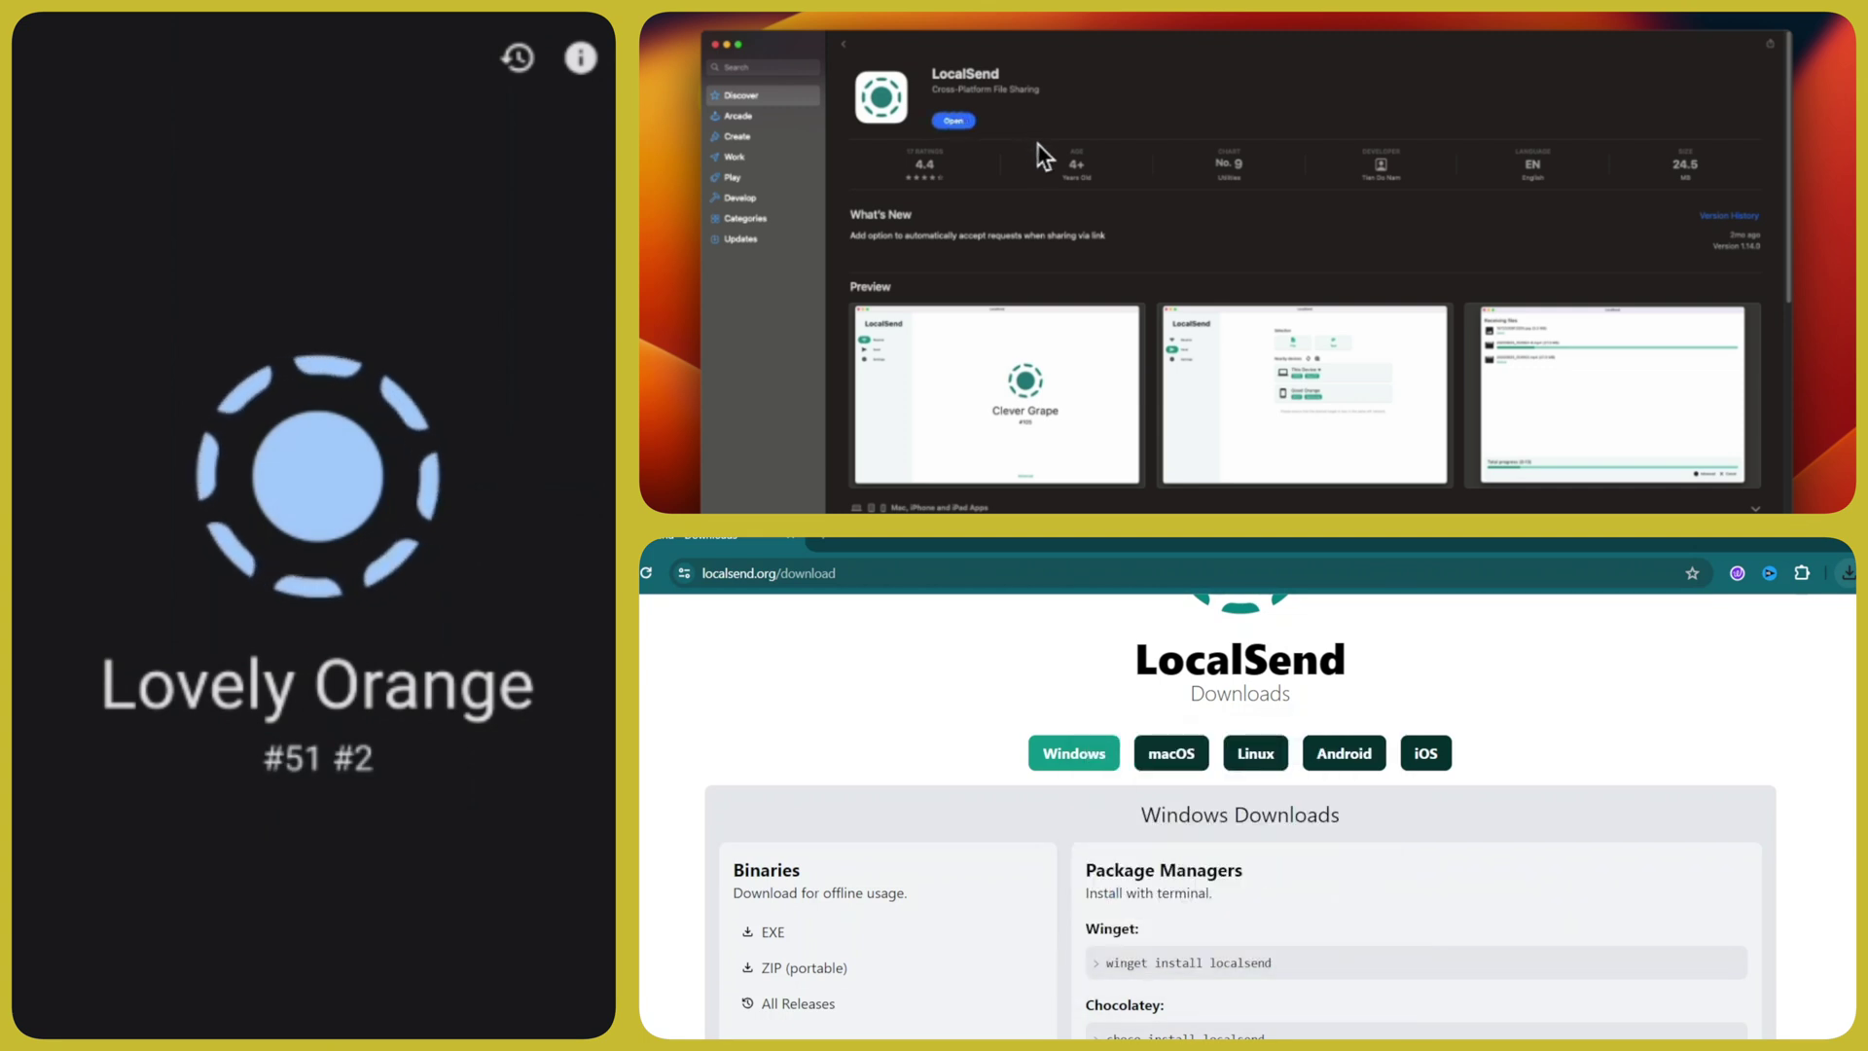
pyautogui.click(1253, 934)
pyautogui.click(1228, 224)
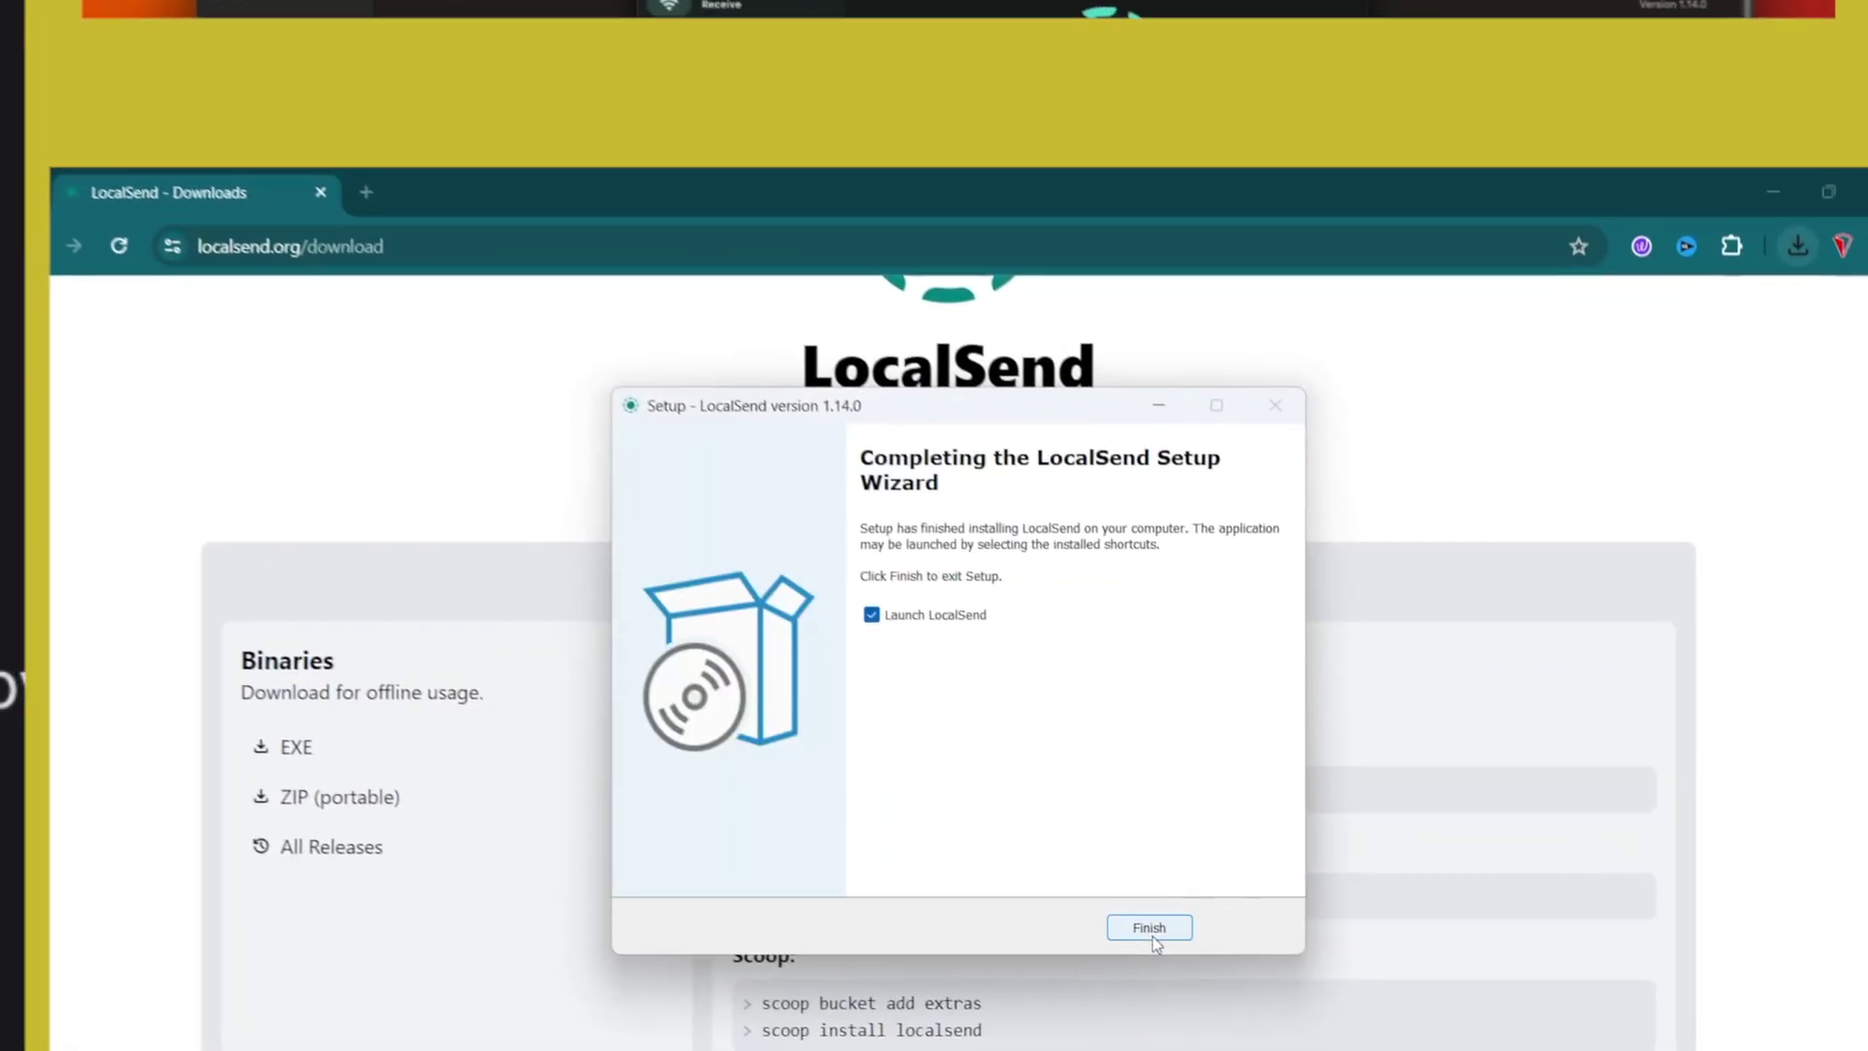
pyautogui.click(1150, 930)
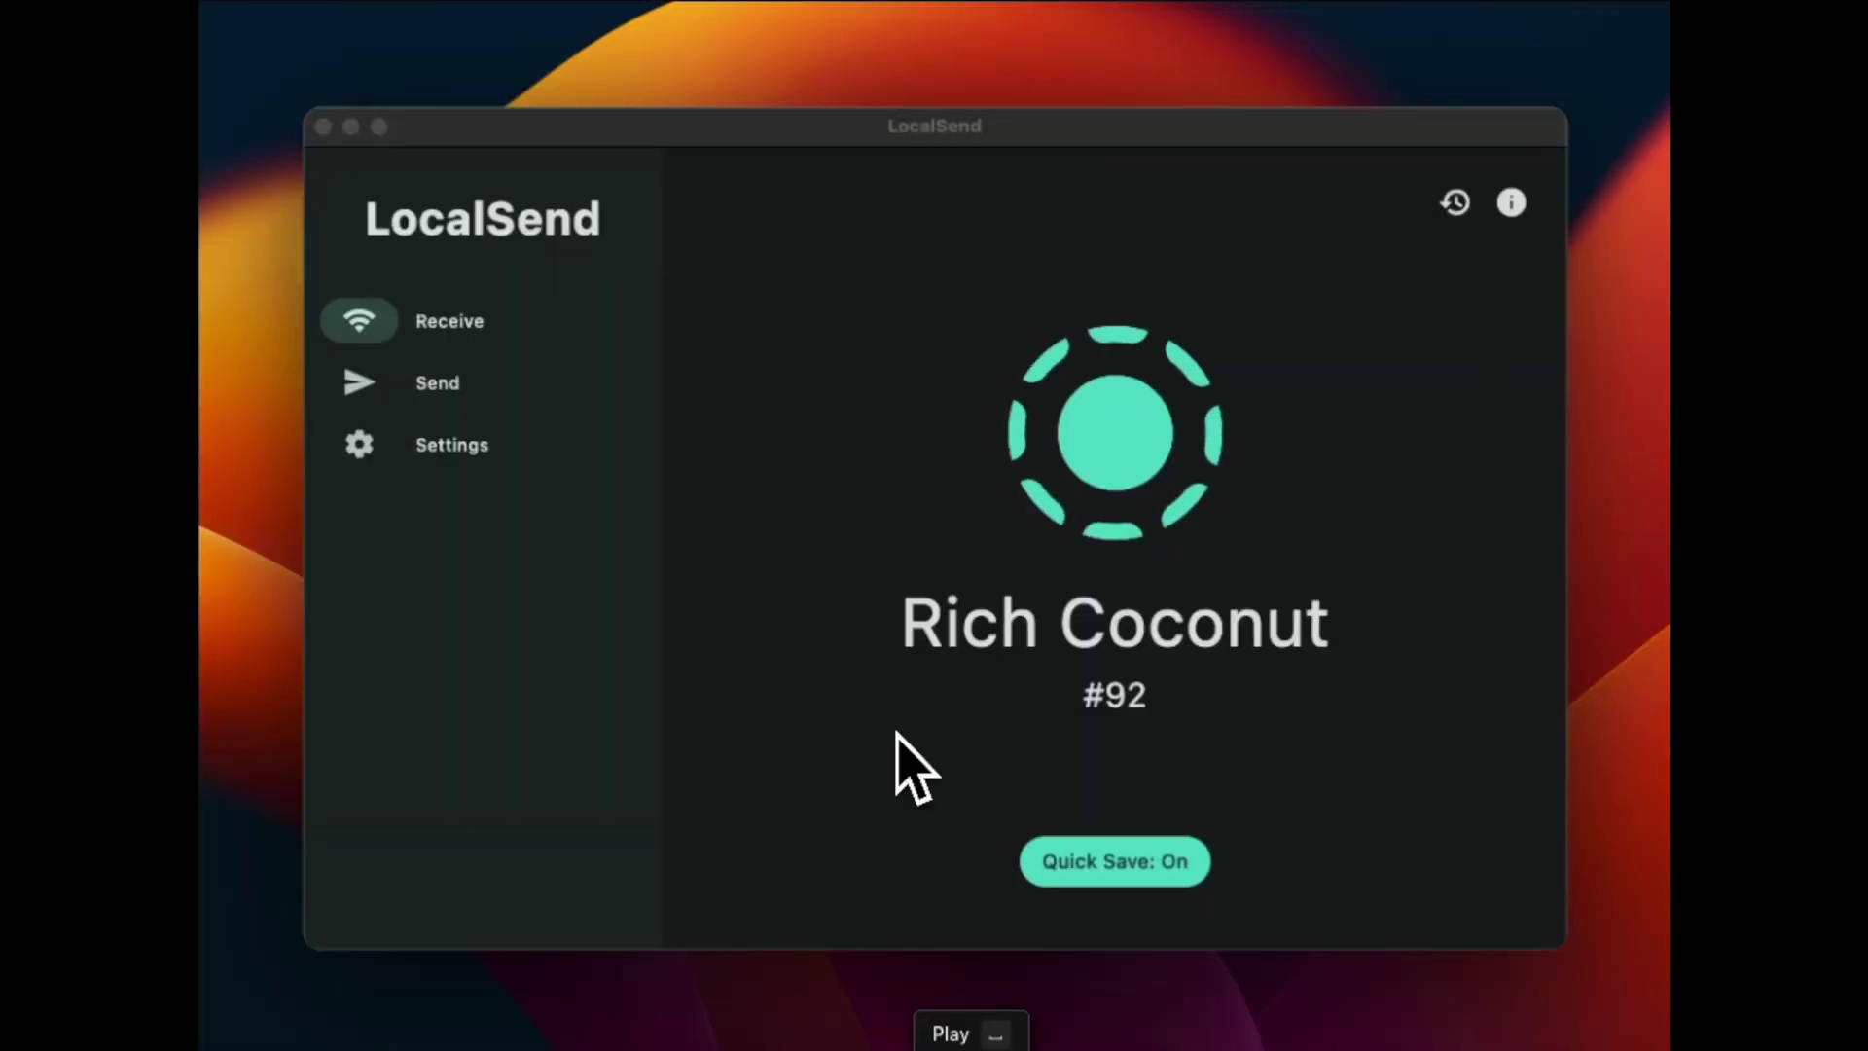
# Focus LocalSend and switch to the Send page showing Lovely Cherry and Lovely Orange
pyautogui.click(896, 732)
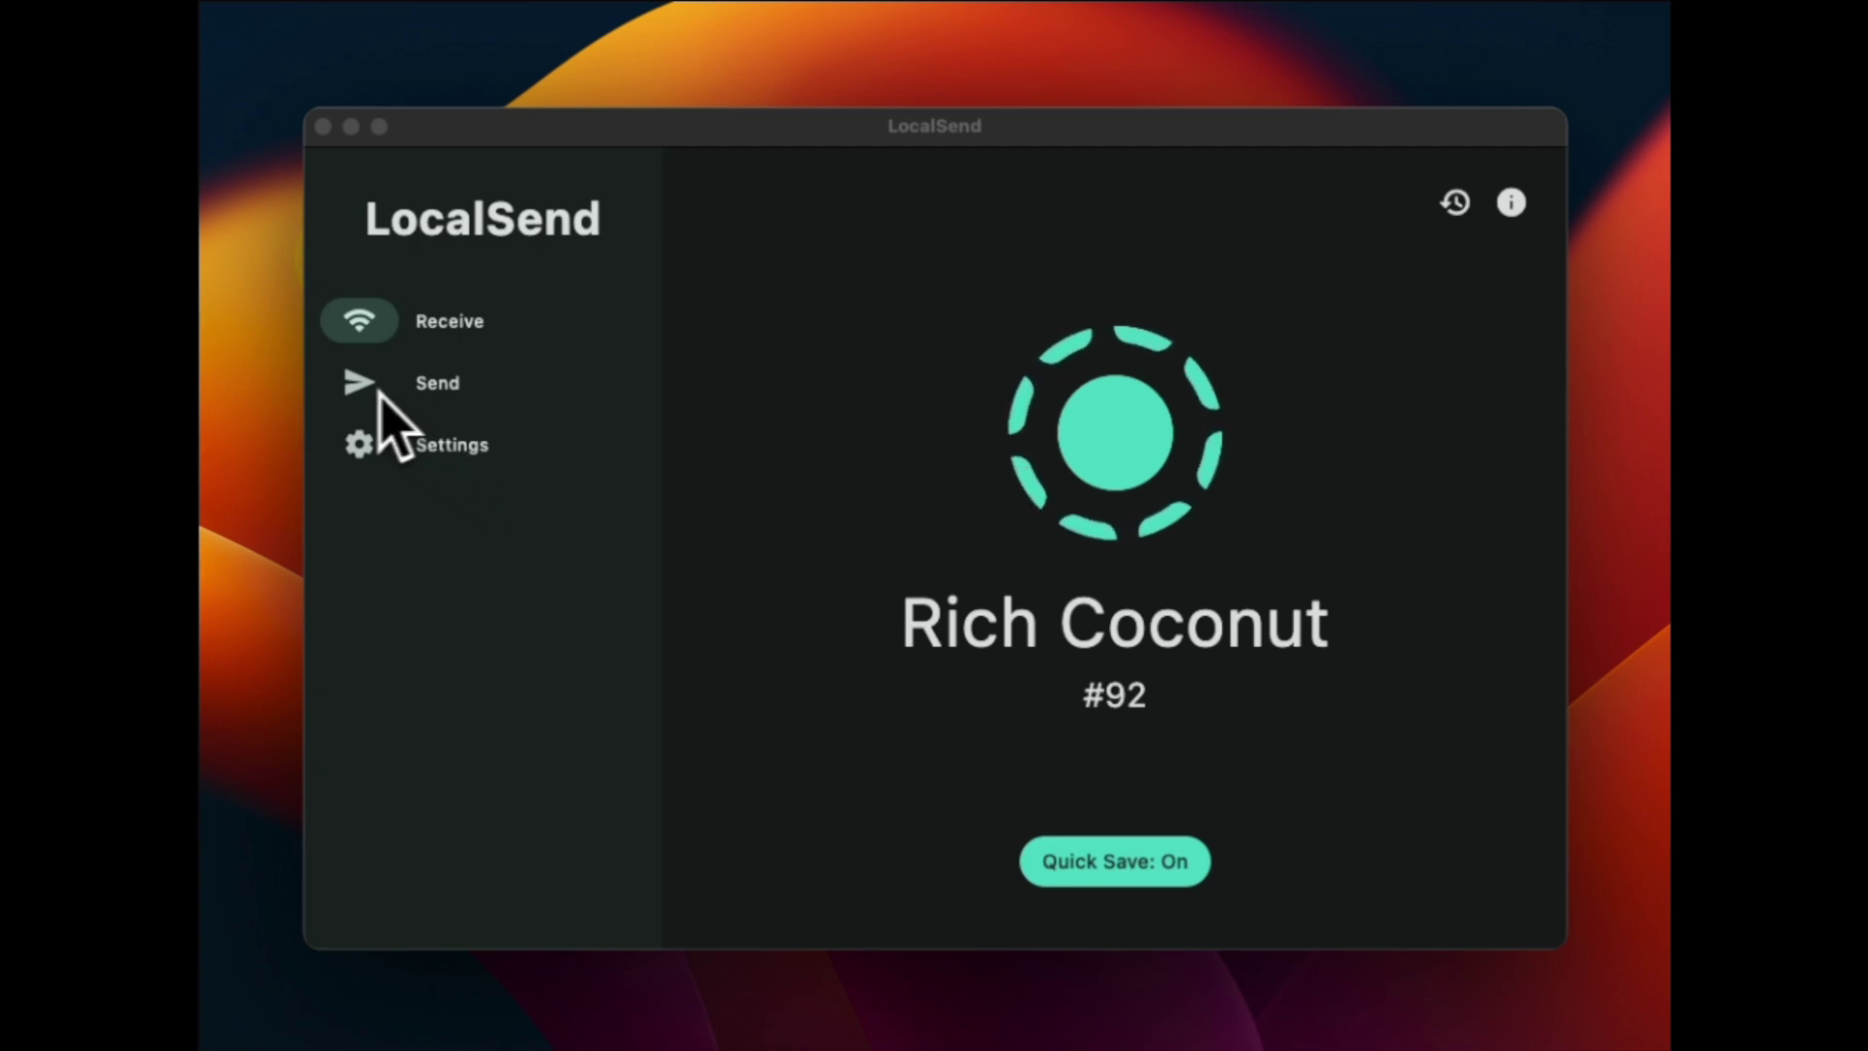
pyautogui.click(425, 393)
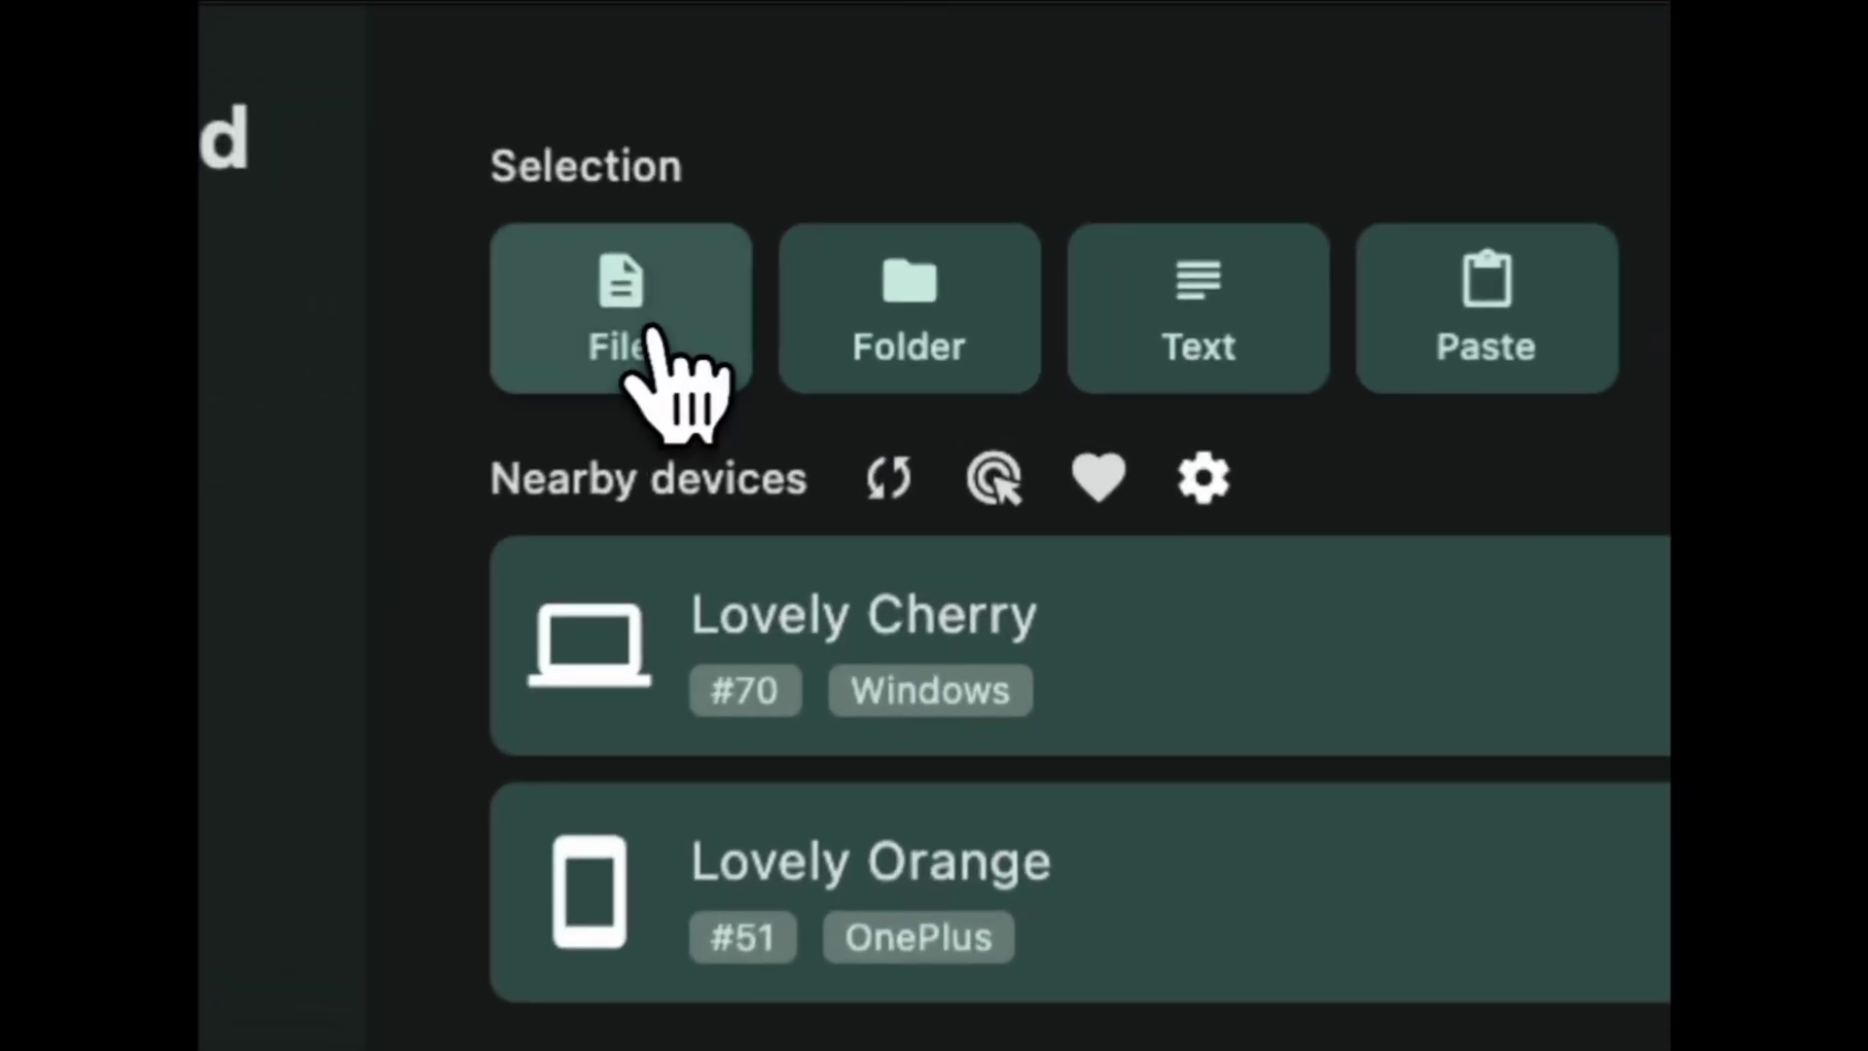
# Pick the ES_Don't Rob Her MP3 as the file to send
pyautogui.click(644, 340)
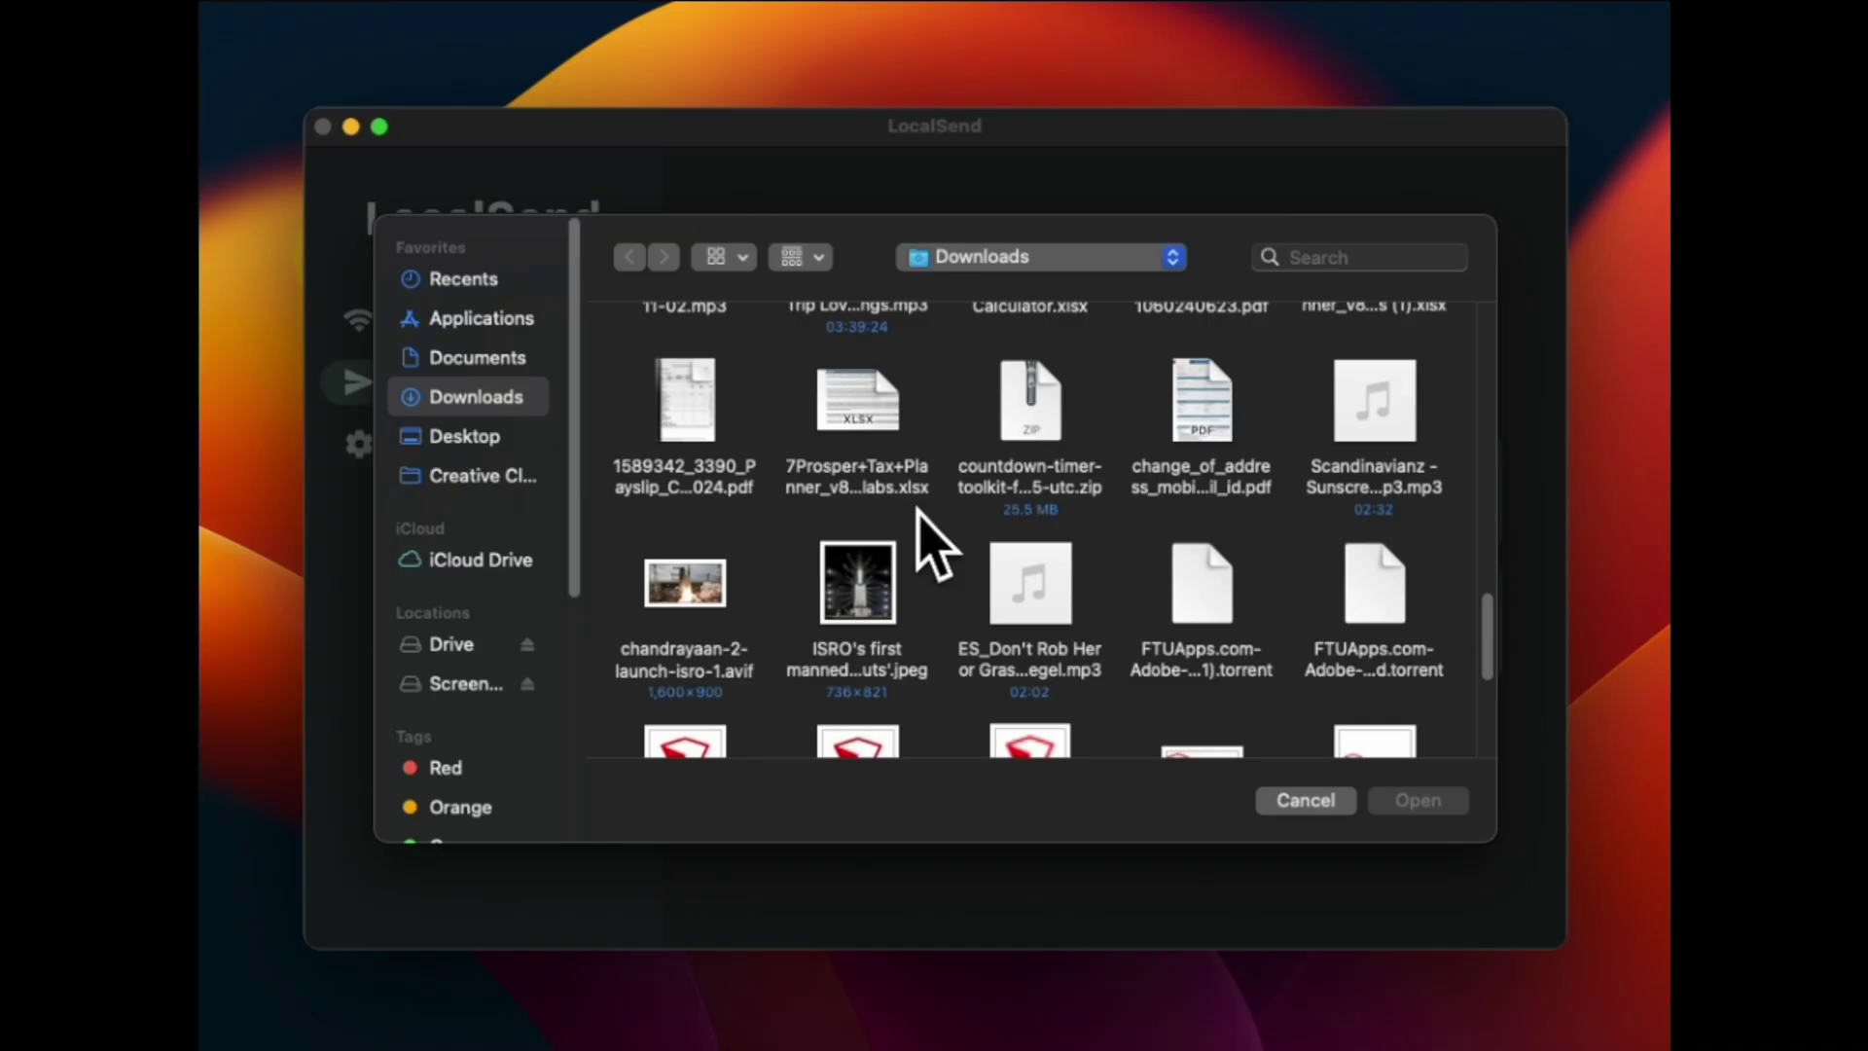
pyautogui.click(1031, 589)
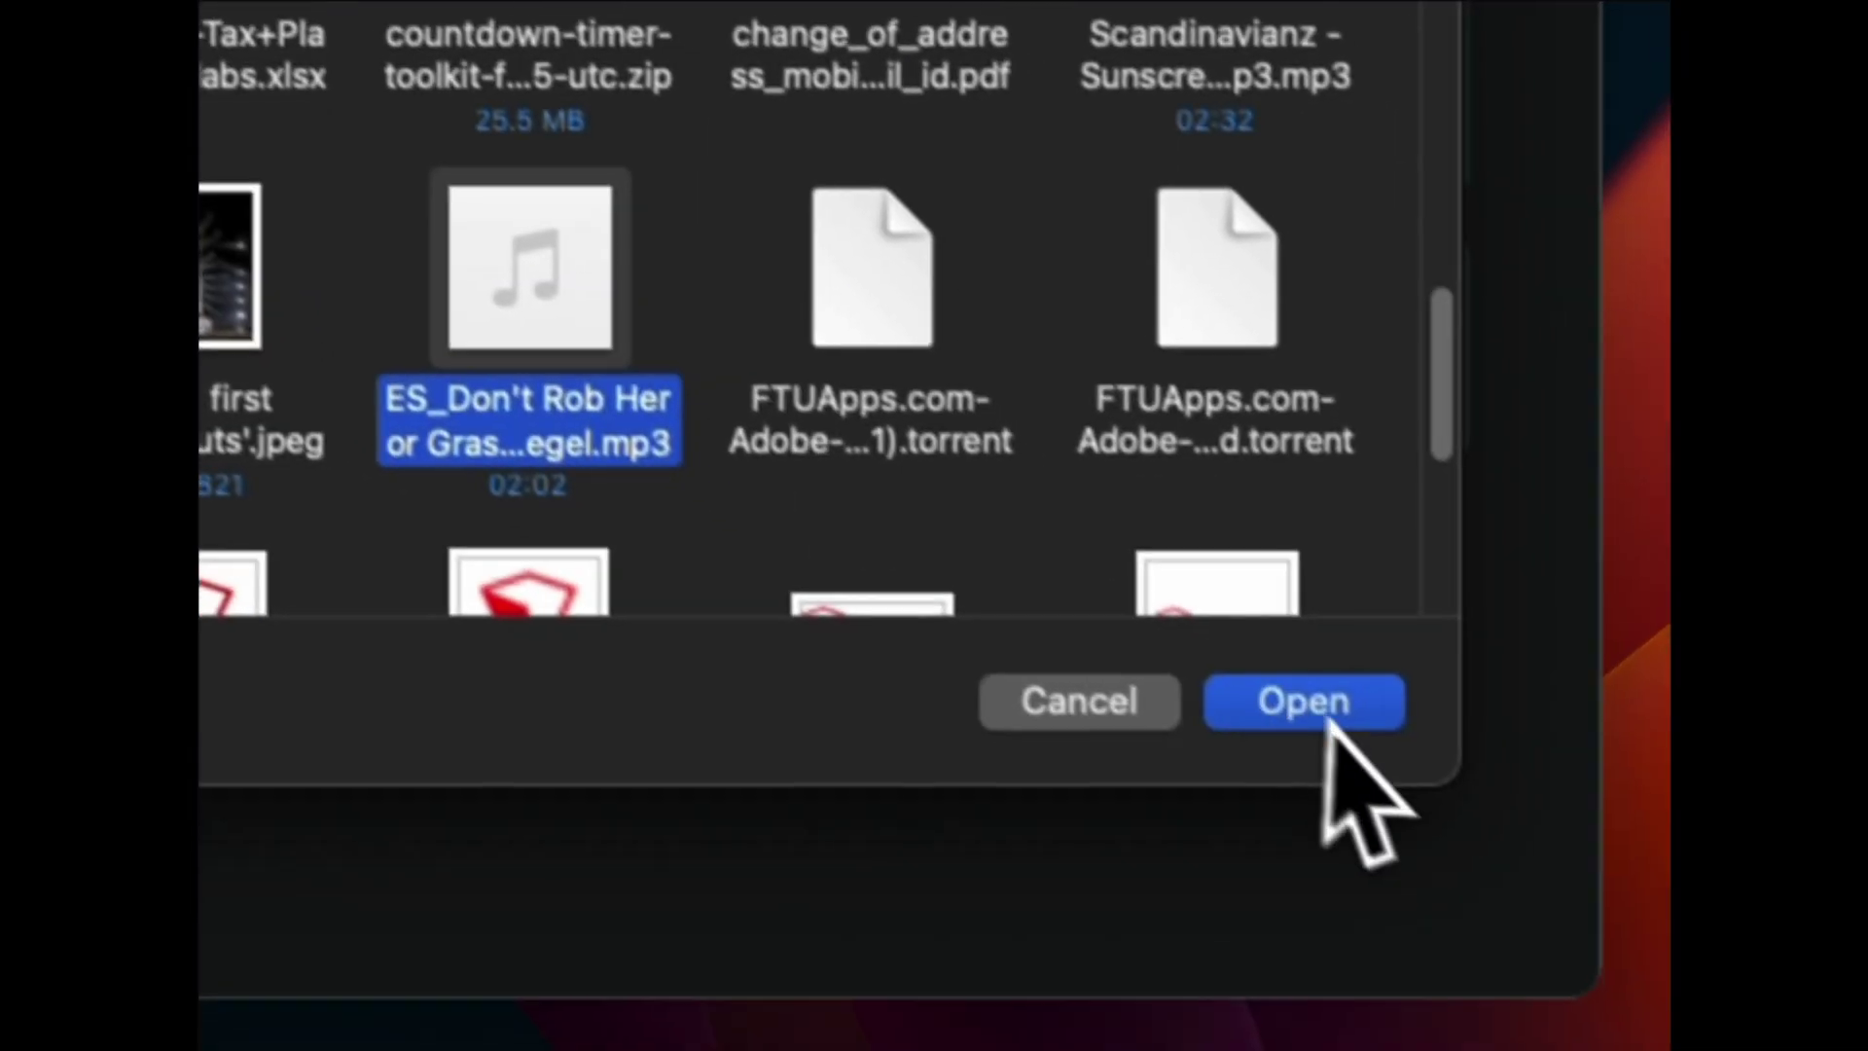
pyautogui.click(1418, 800)
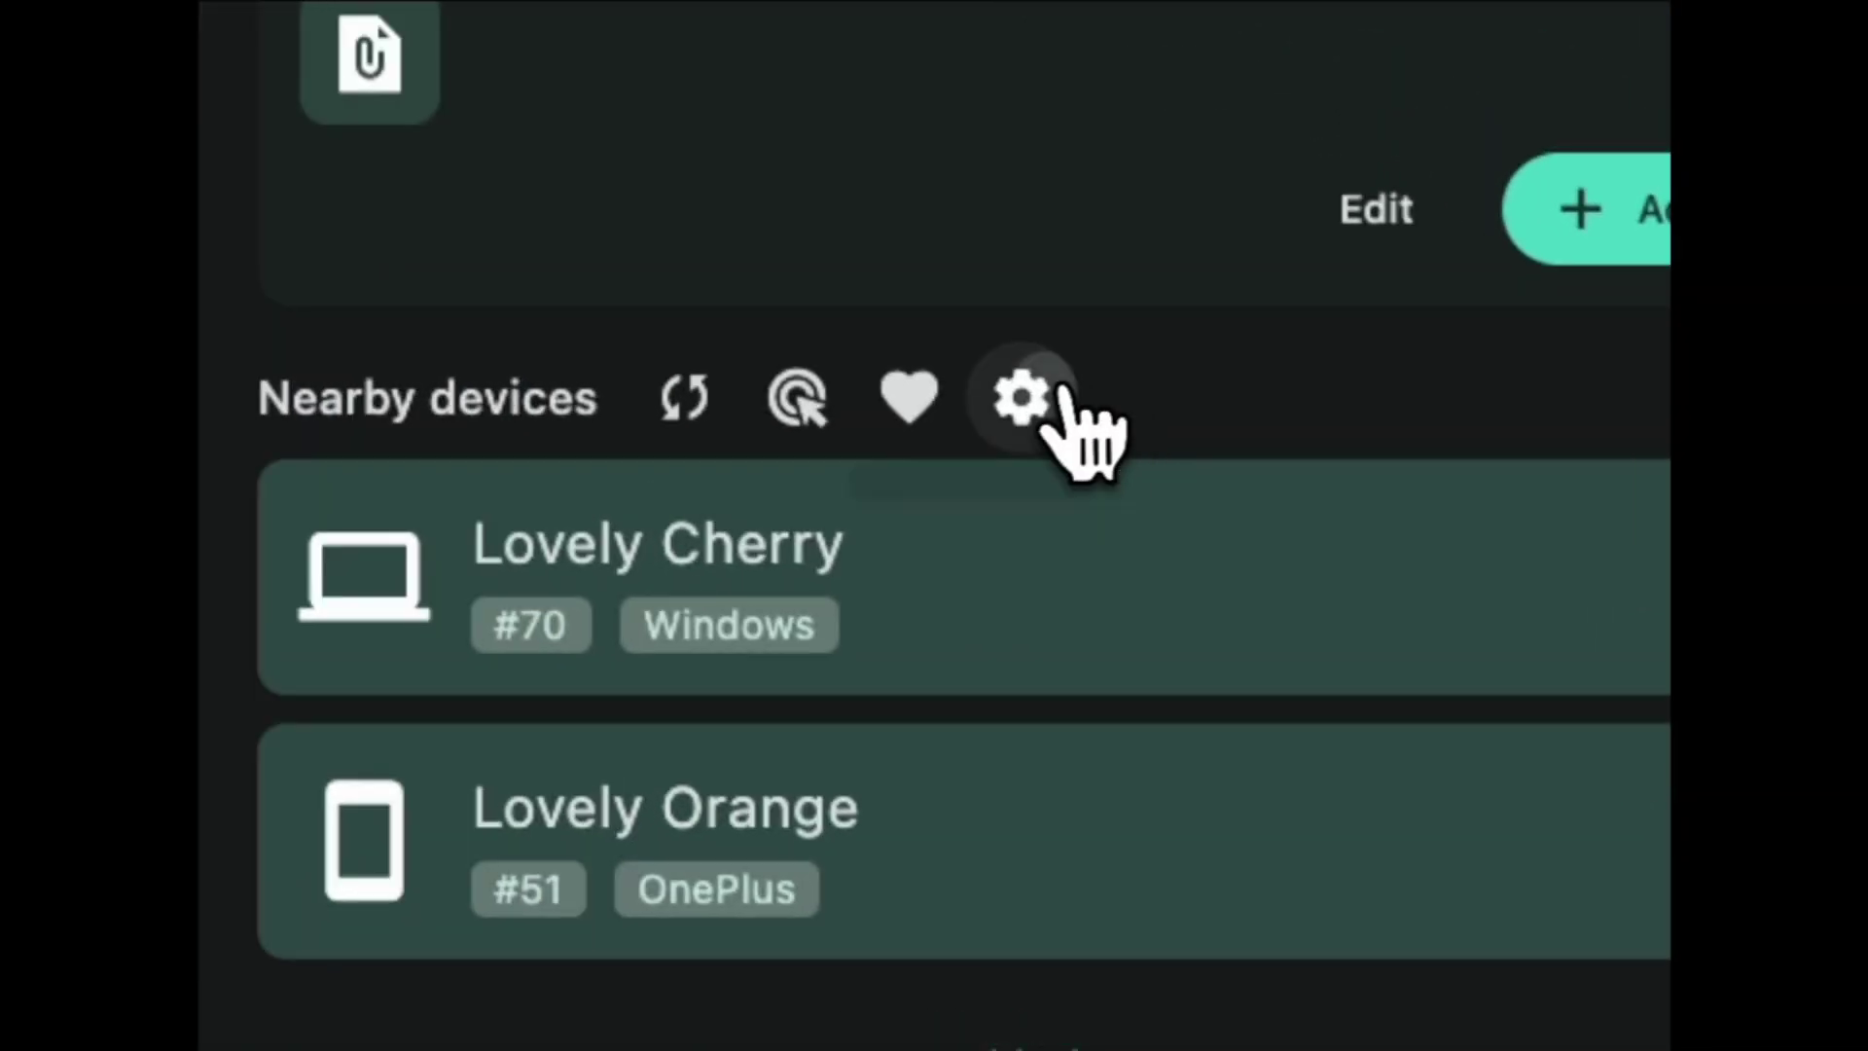
pyautogui.click(942, 352)
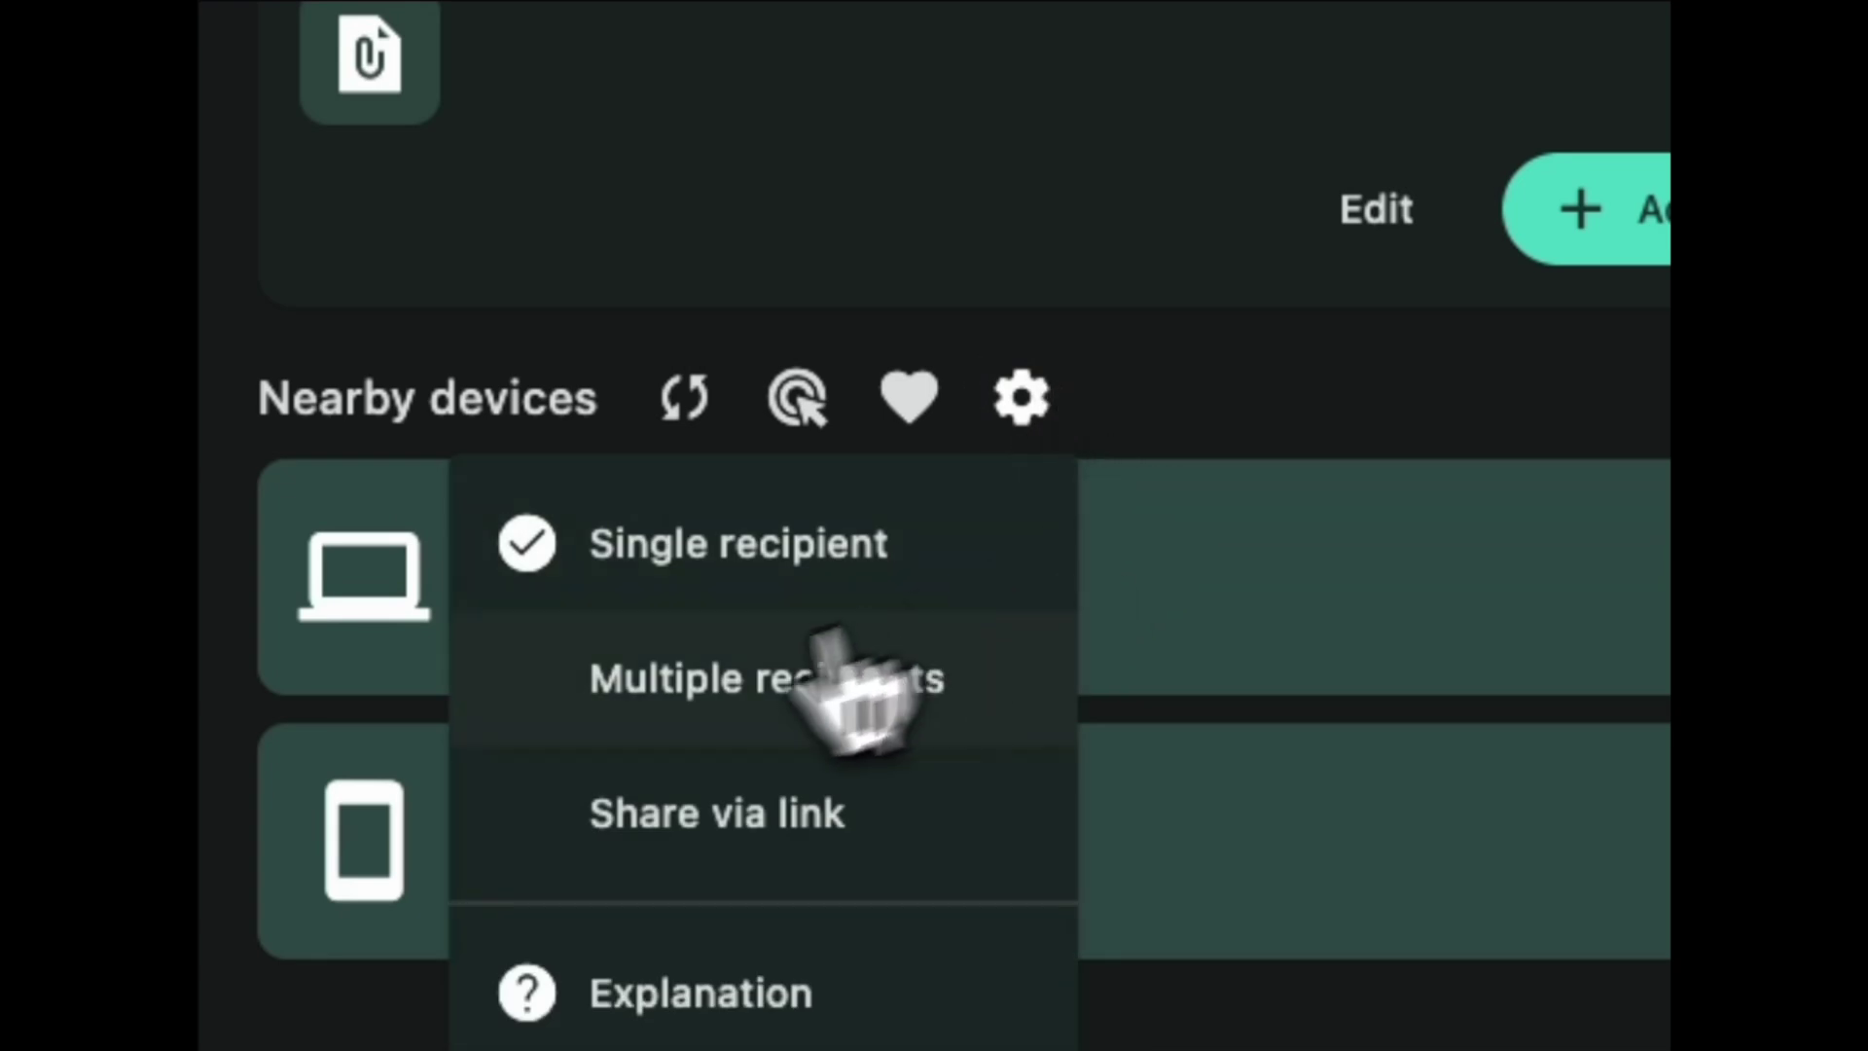
pyautogui.click(800, 678)
pyautogui.click(1020, 398)
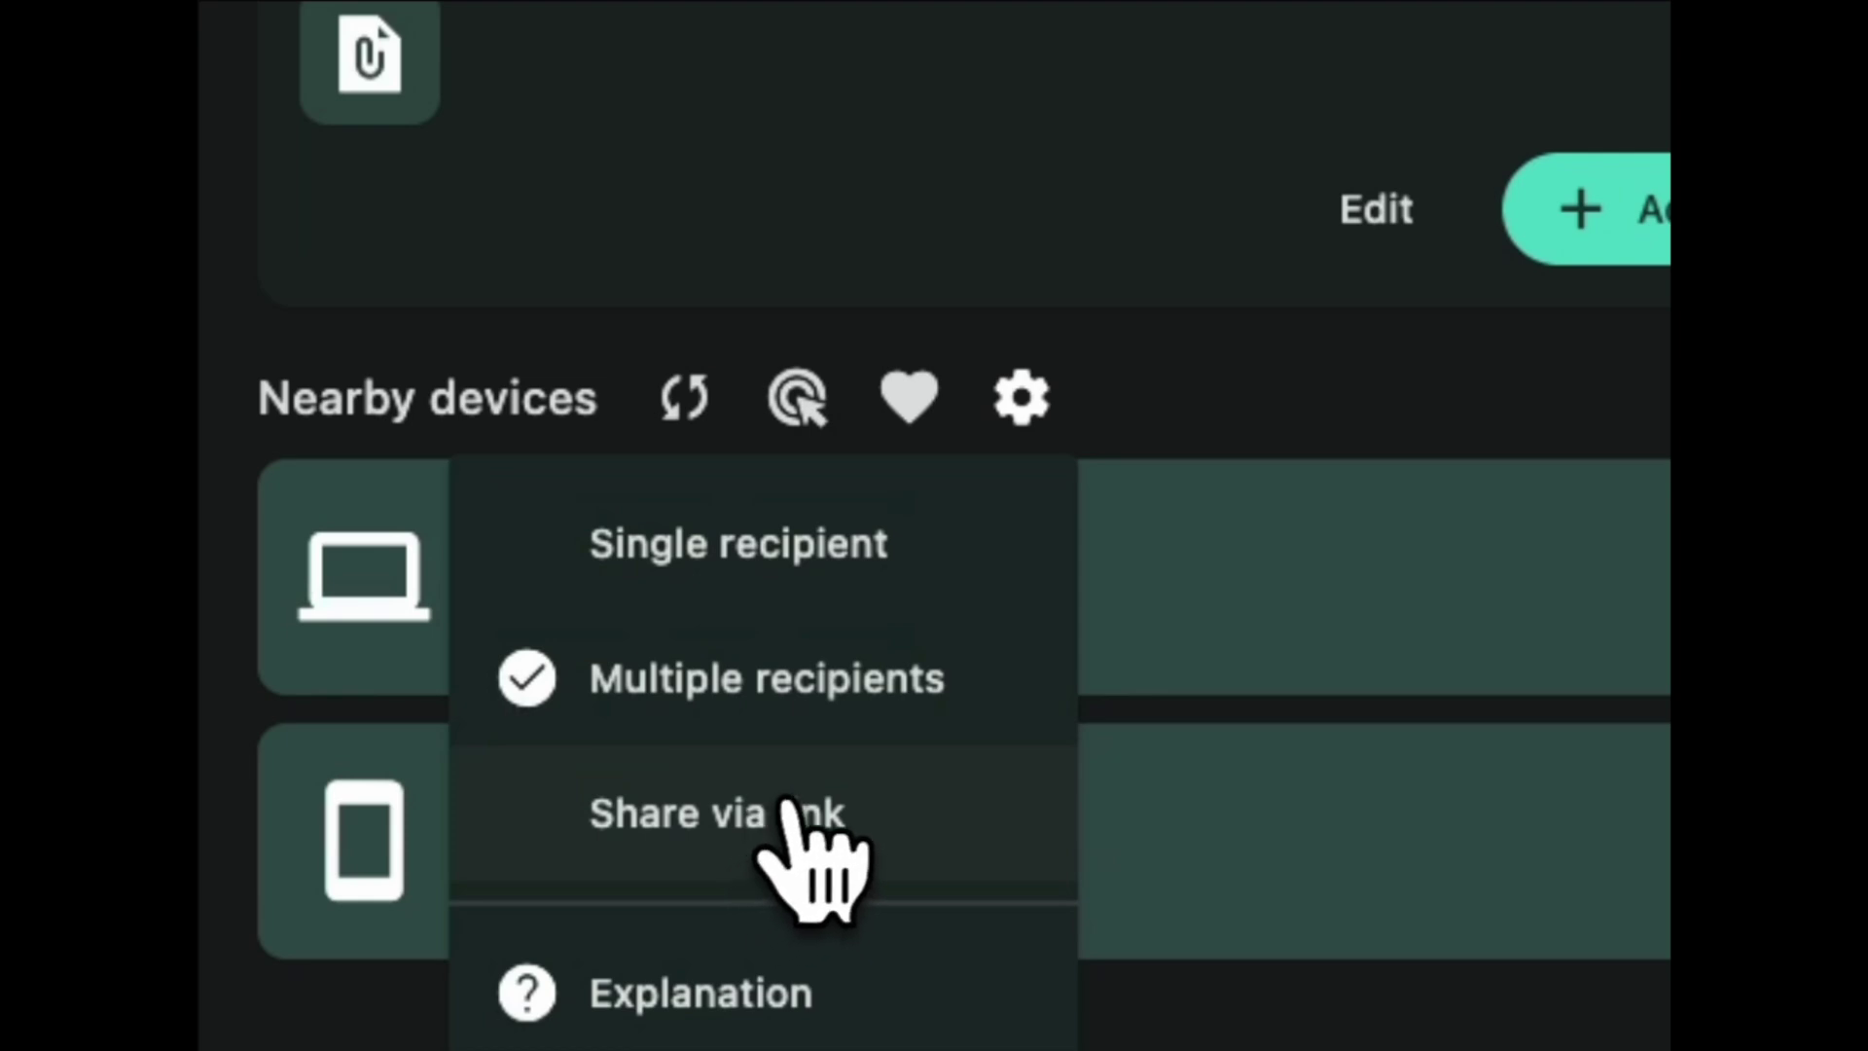
pyautogui.click(888, 689)
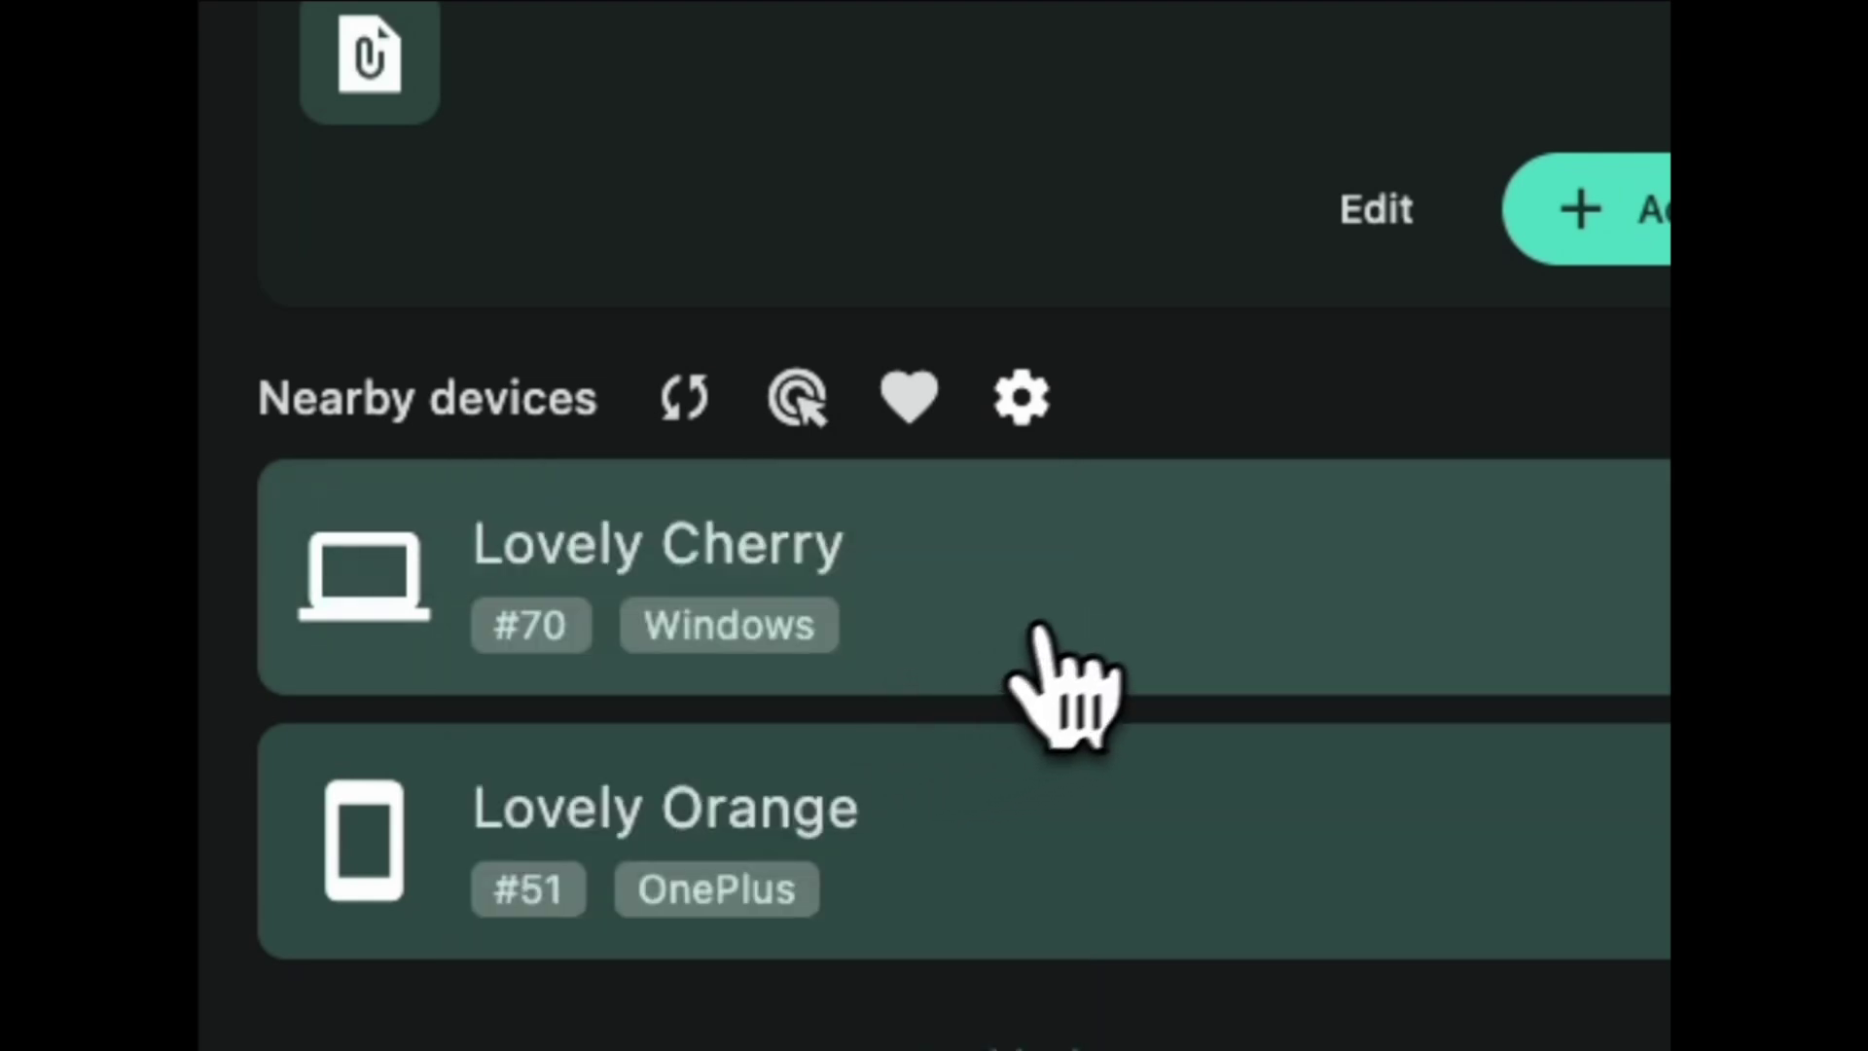
pyautogui.click(1068, 604)
# Also send the MP3 to Lovely Orange, then accept it on the Windows PC
pyautogui.click(1076, 830)
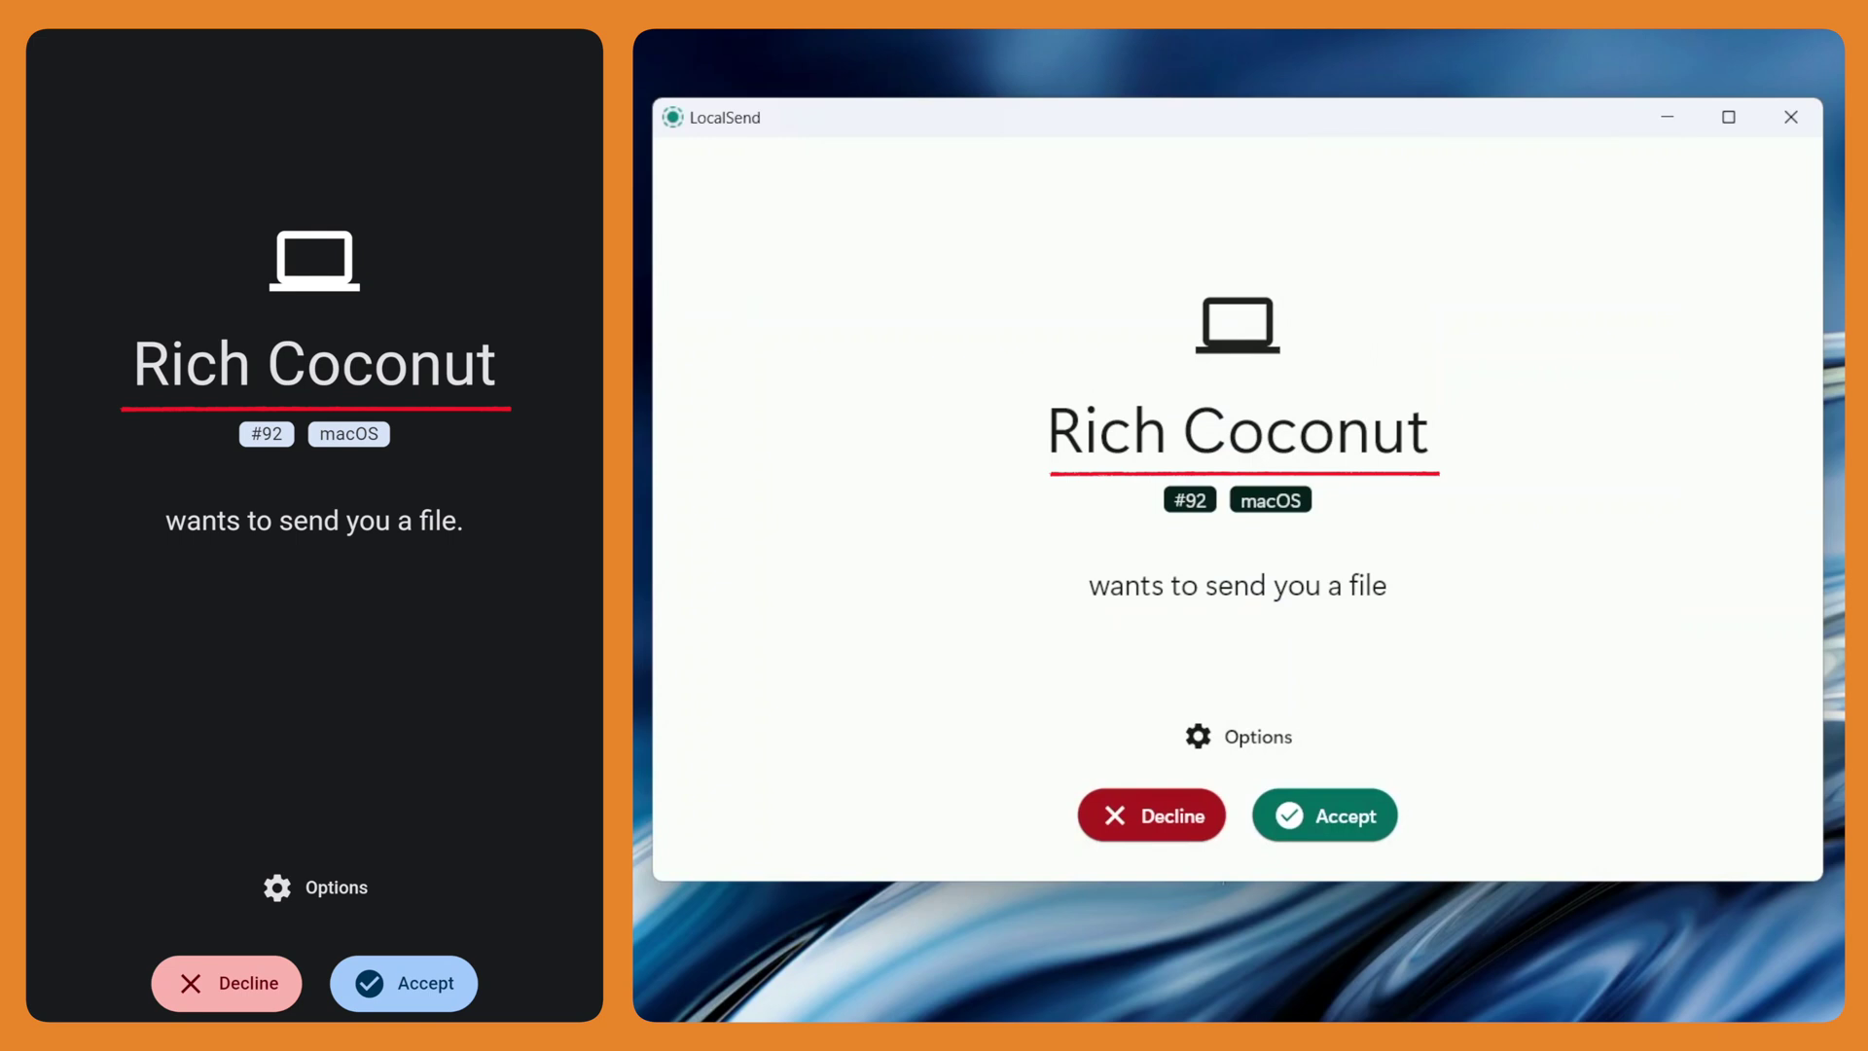
pyautogui.click(1347, 814)
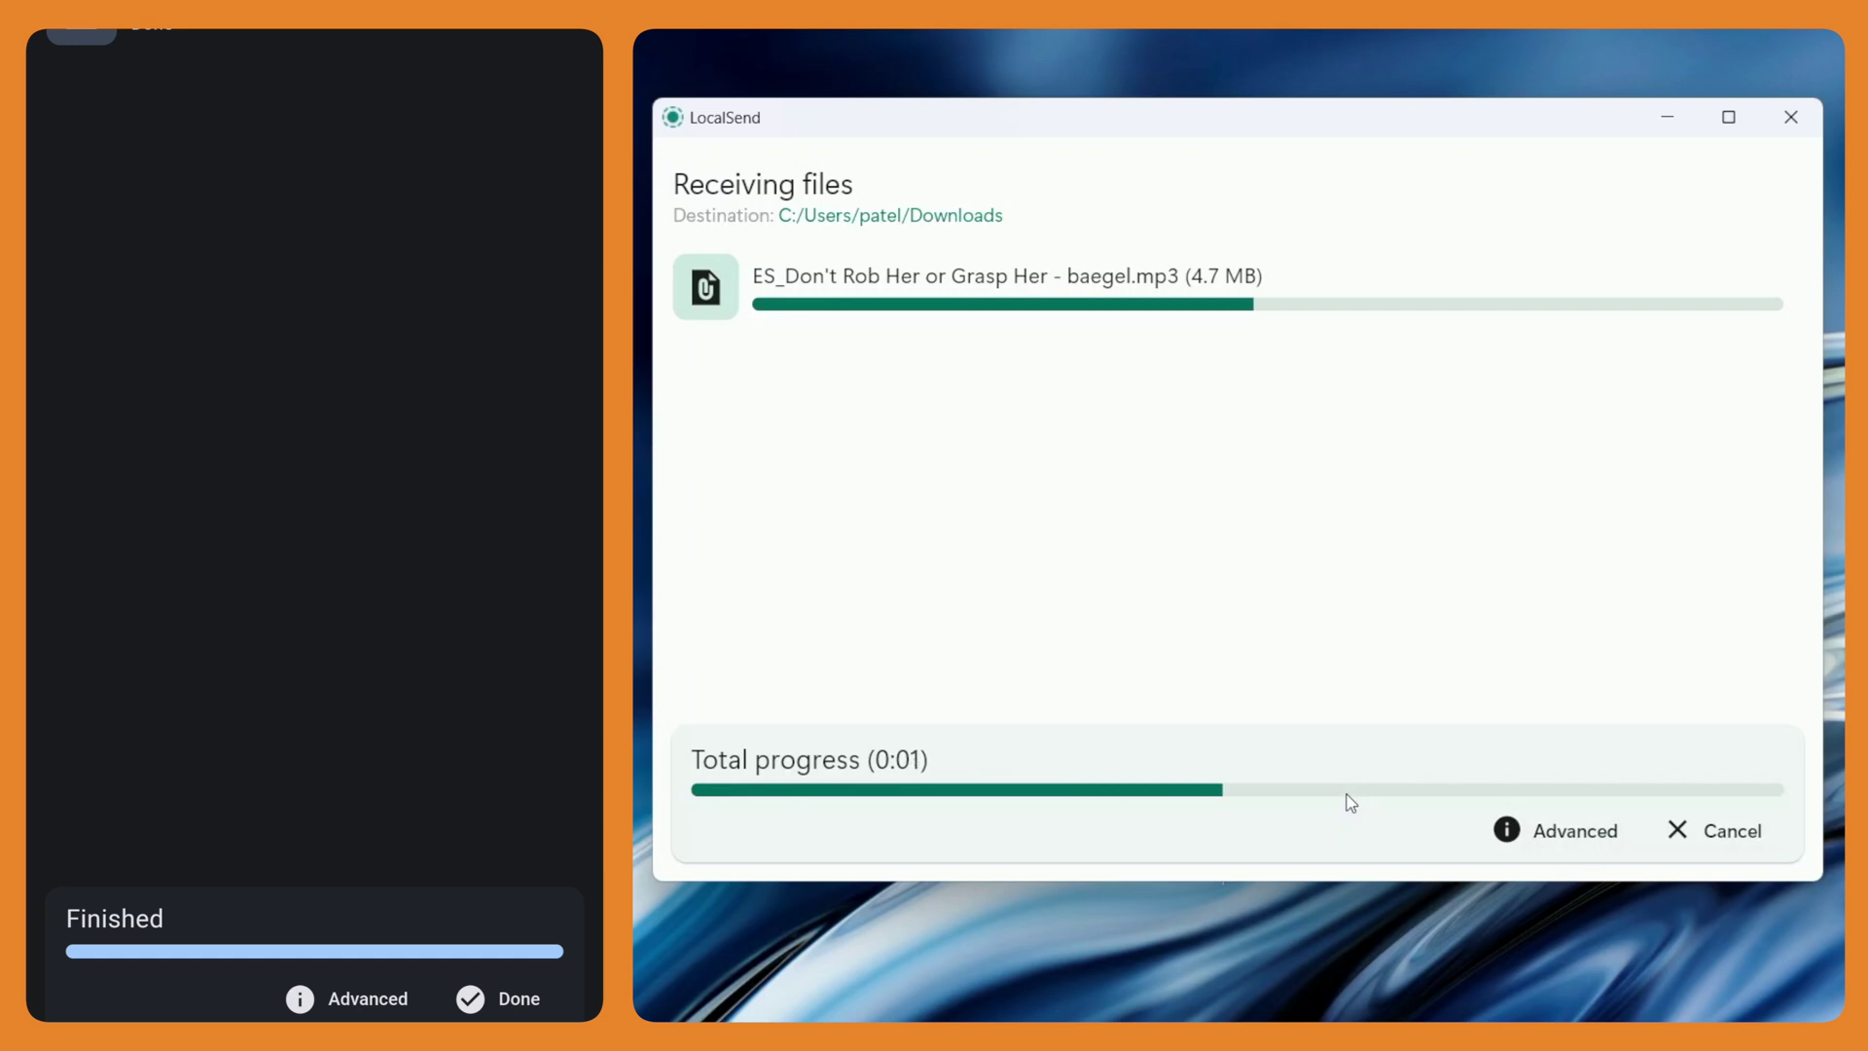